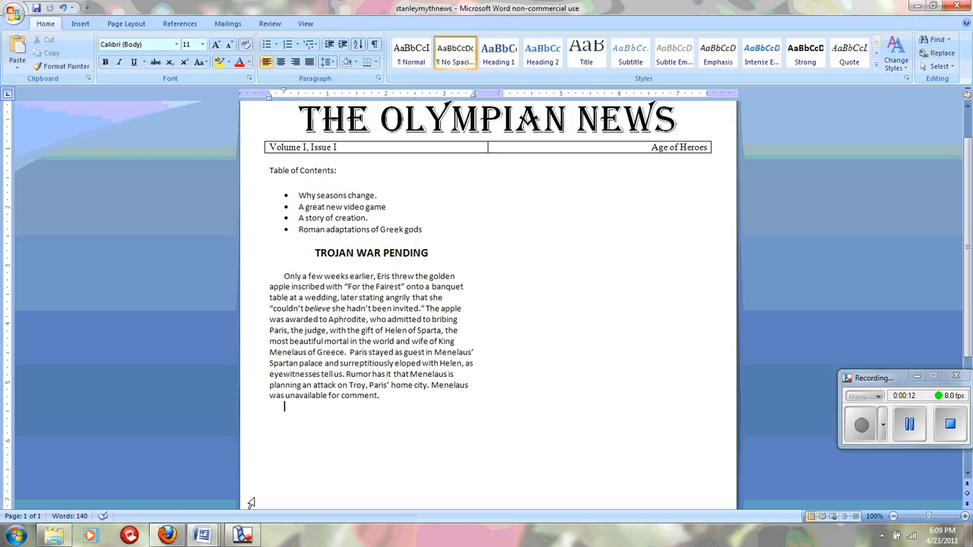
# - View the remaining articles in the Text unformatted document and return to the stanleymythnews newsletter
pyautogui.moveTo(204, 540)
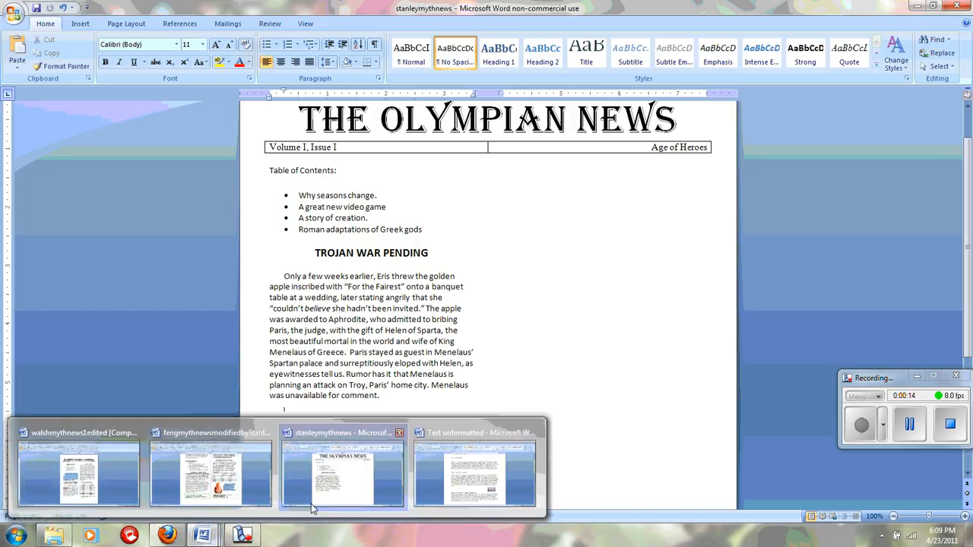
pyautogui.click(474, 490)
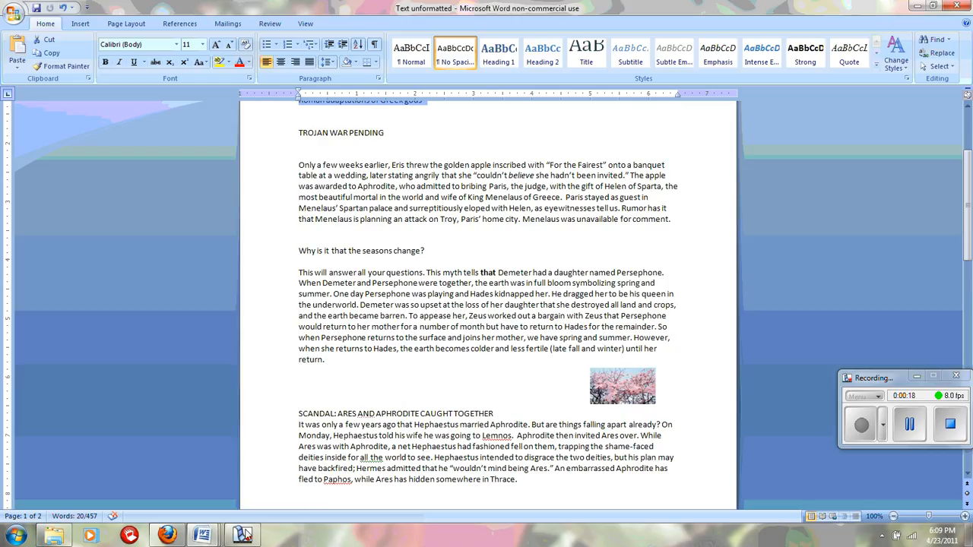
pyautogui.moveTo(204, 539)
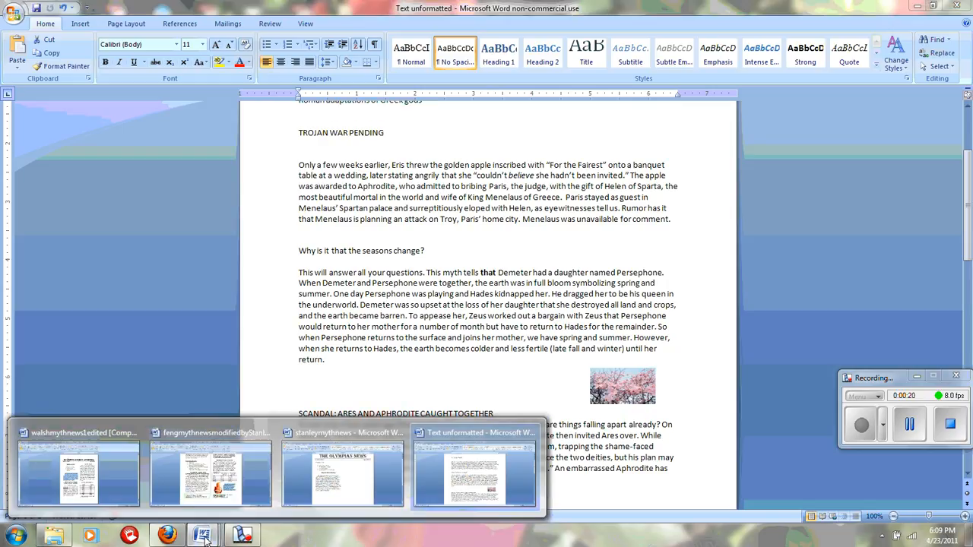
pyautogui.click(364, 468)
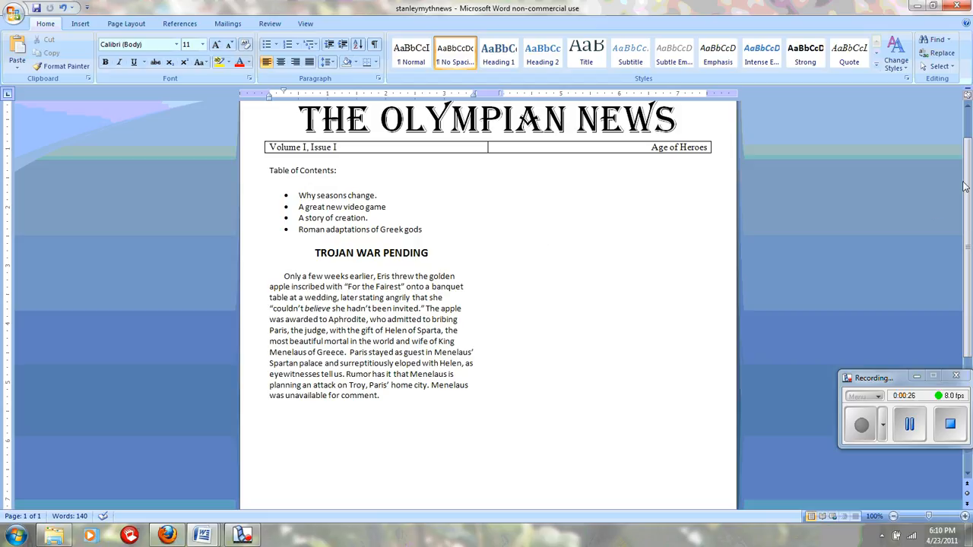
# - Insert a column break below the Trojan War article so that text continues in the second column
pyautogui.moveTo(967, 186)
pyautogui.mouseDown()
pyautogui.moveTo(967, 314)
pyautogui.moveTo(969, 190)
pyautogui.mouseUp()
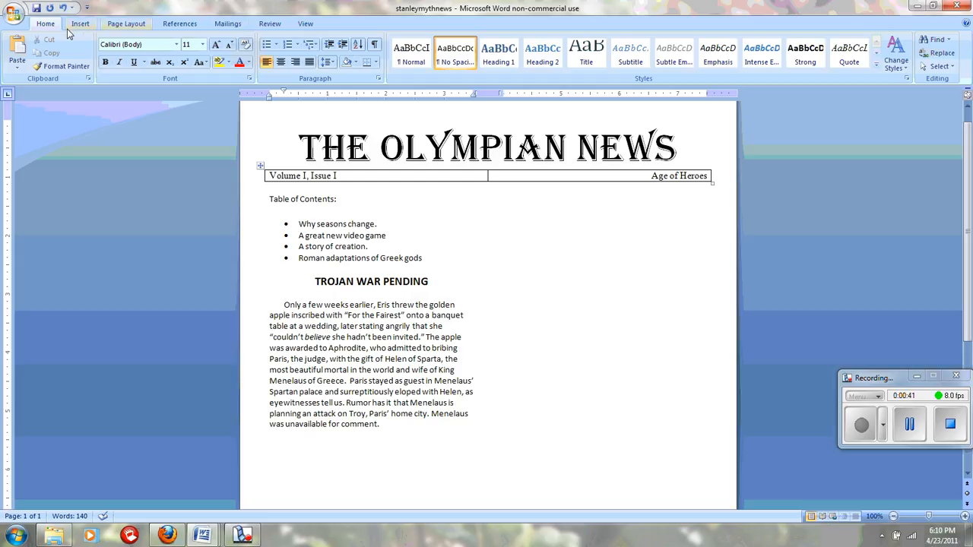
pyautogui.click(127, 24)
pyautogui.click(226, 39)
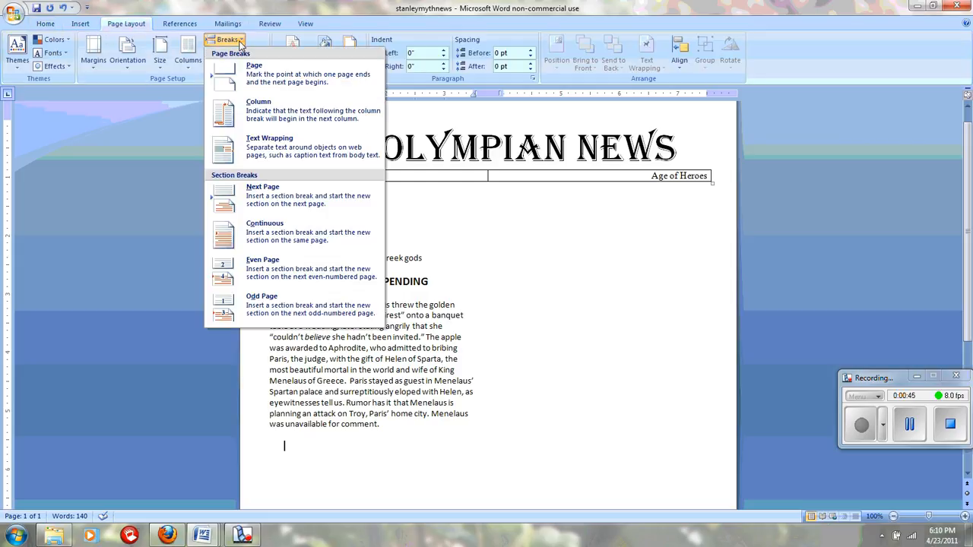
pyautogui.click(259, 111)
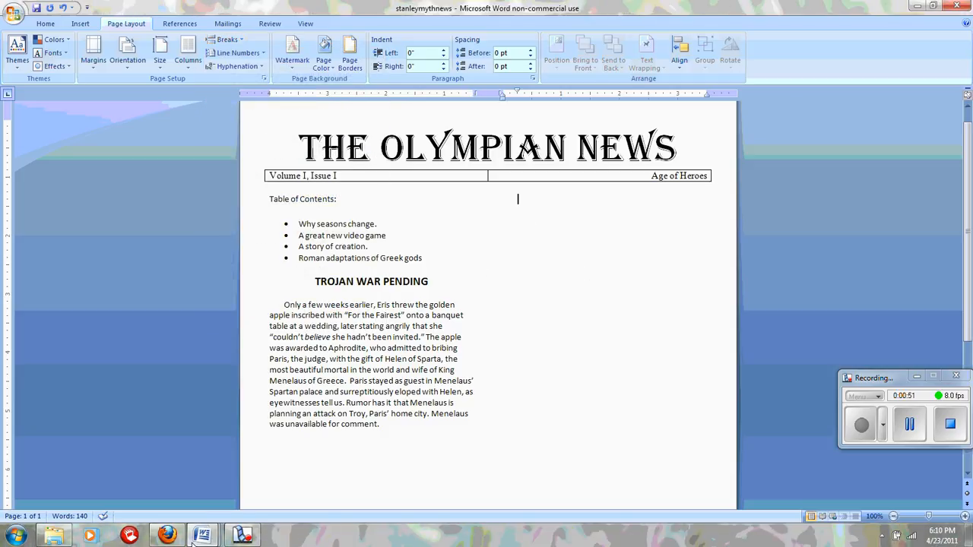
# - Copy the "Why is it that the seasons change?" heading and article from Text unformatted into the second column of stanleymythnews
pyautogui.moveTo(203, 537)
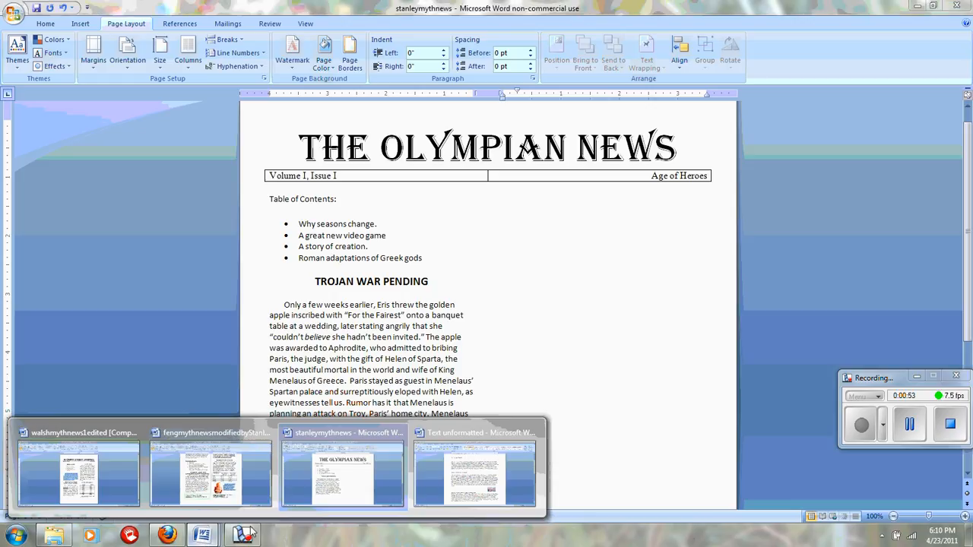
pyautogui.click(459, 479)
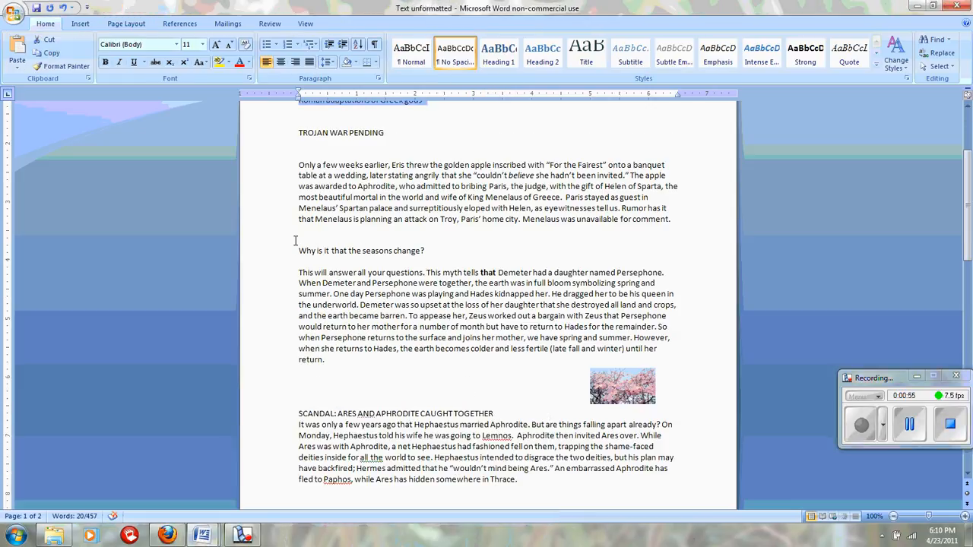
pyautogui.moveTo(295, 251); pyautogui.dragTo(396, 359)
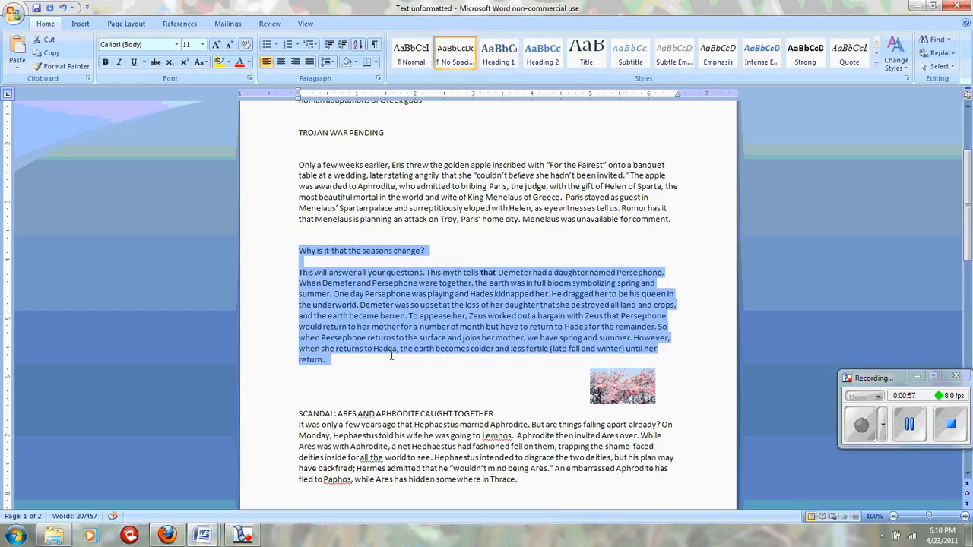
pyautogui.rightClick(413, 309)
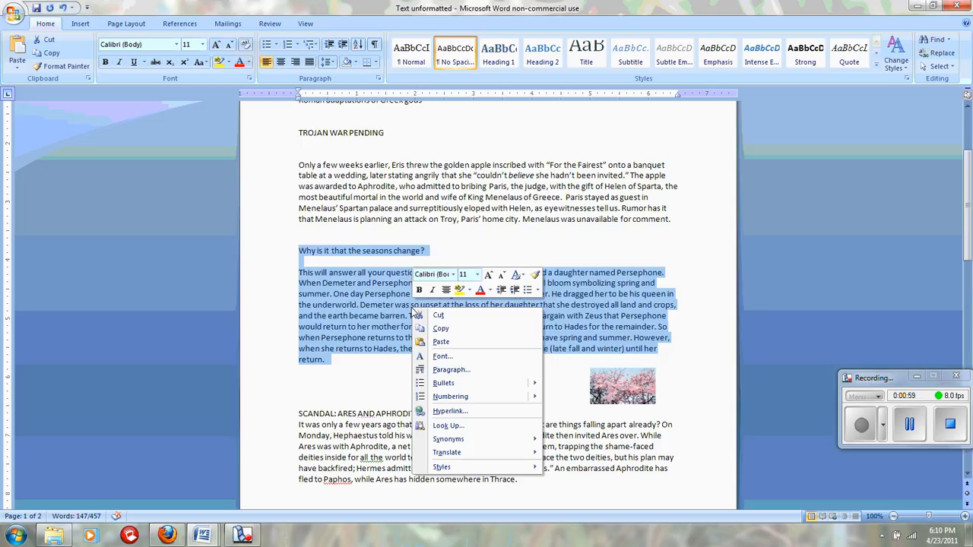
pyautogui.click(444, 332)
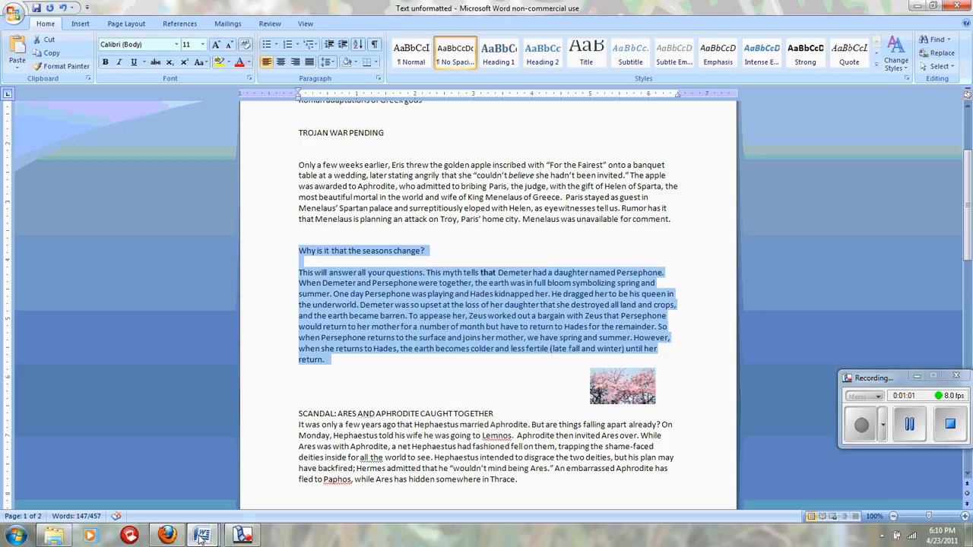
pyautogui.moveTo(202, 537)
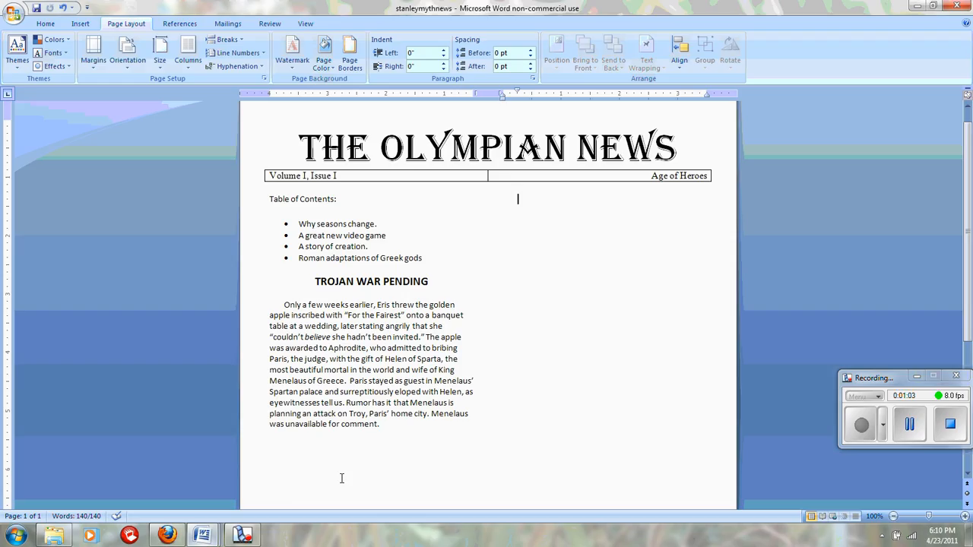
pyautogui.click(371, 479)
pyautogui.rightClick(532, 207)
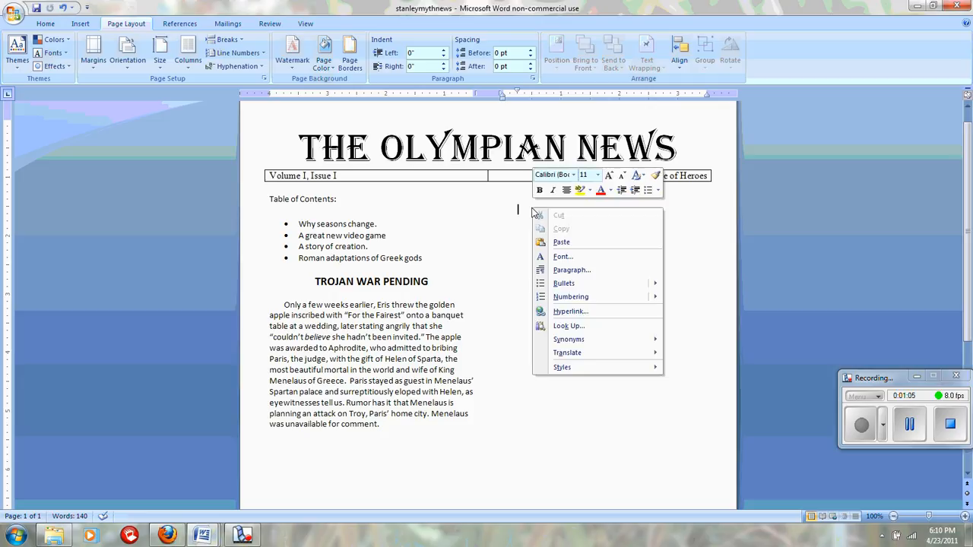
pyautogui.click(567, 241)
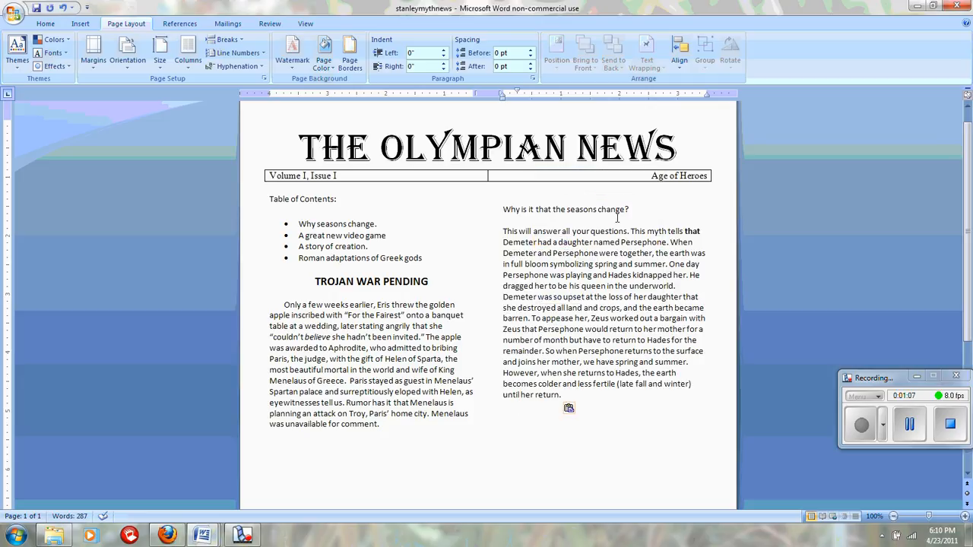
# - Format the "Why is it that the seasons change?" heading as centered, bold, 14 pt, and indent the article's first line about 0.25 inch
pyautogui.moveTo(635, 209); pyautogui.dragTo(502, 210)
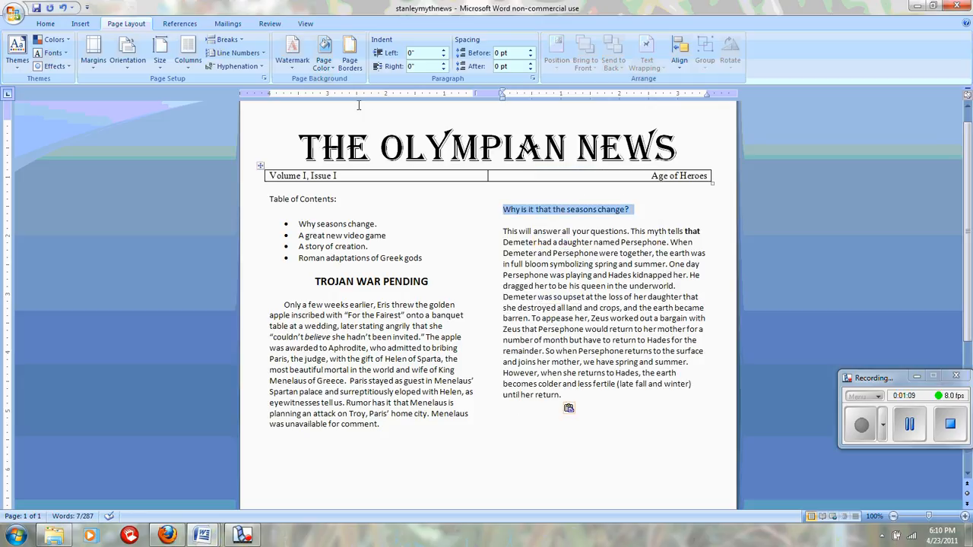
pyautogui.click(45, 23)
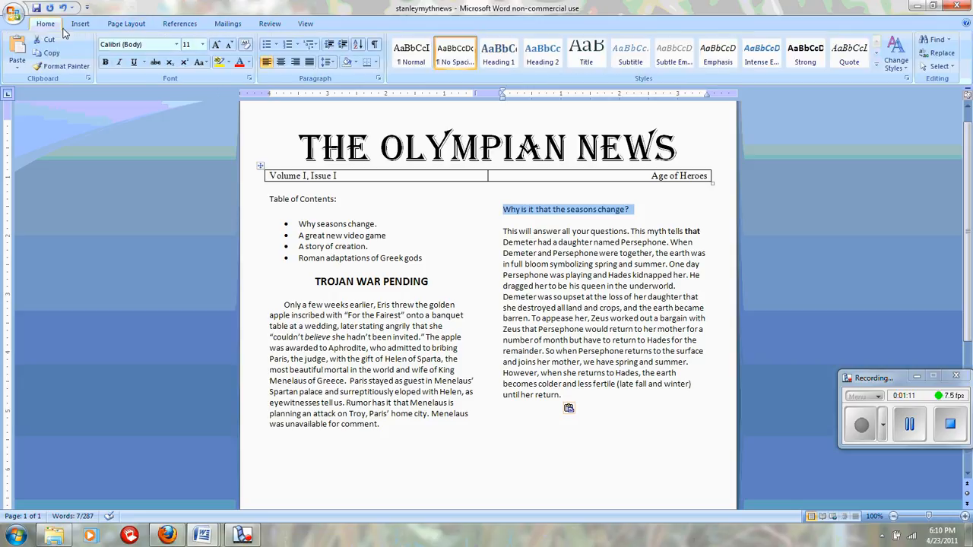
pyautogui.click(281, 62)
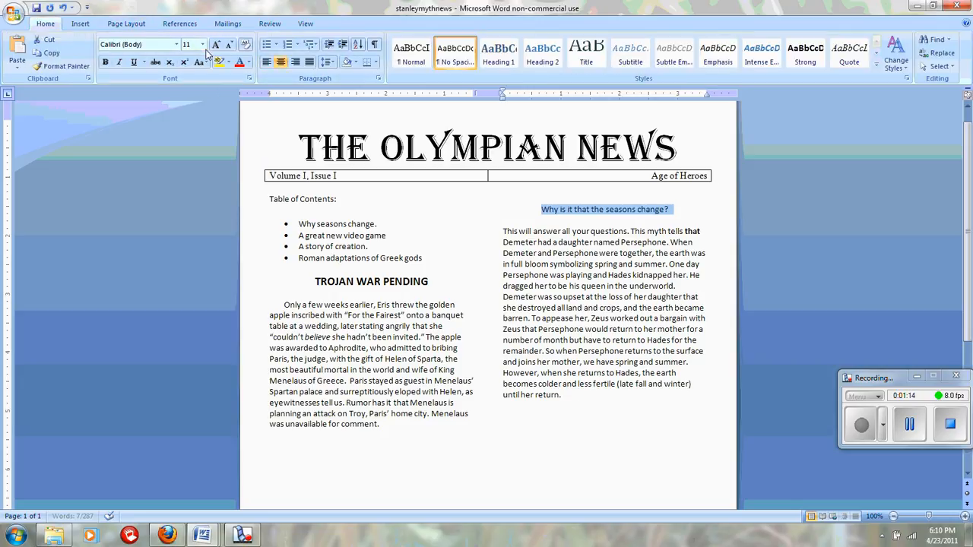
pyautogui.click(204, 47)
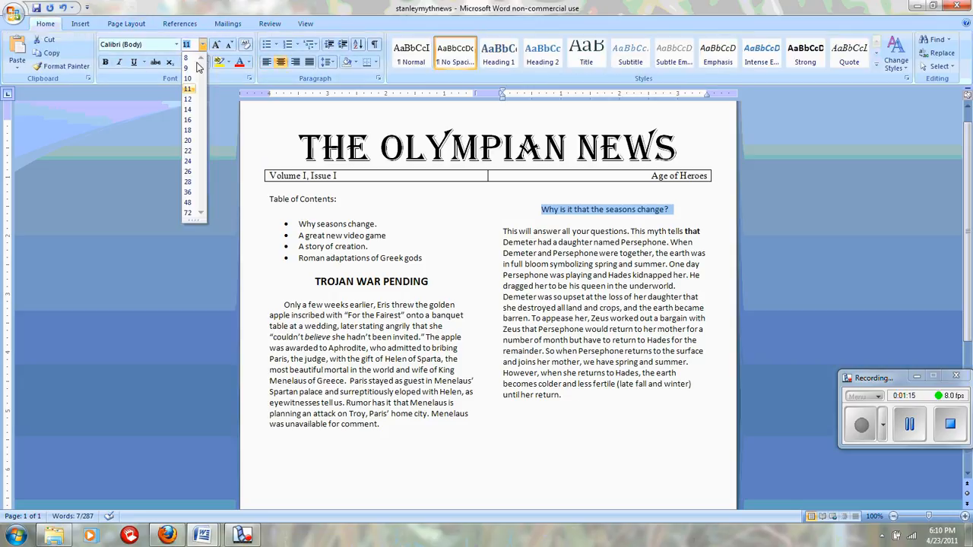
pyautogui.click(190, 101)
pyautogui.click(106, 62)
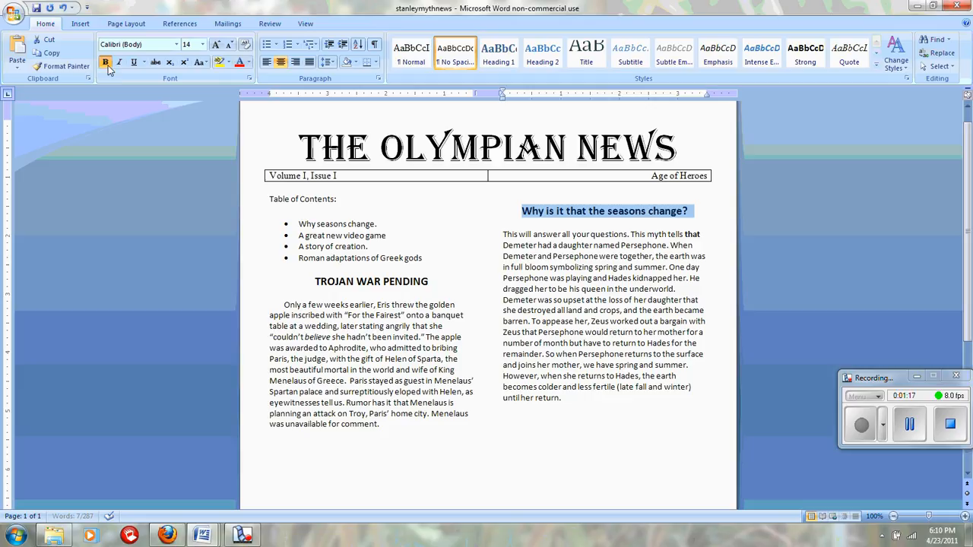
pyautogui.click(501, 233)
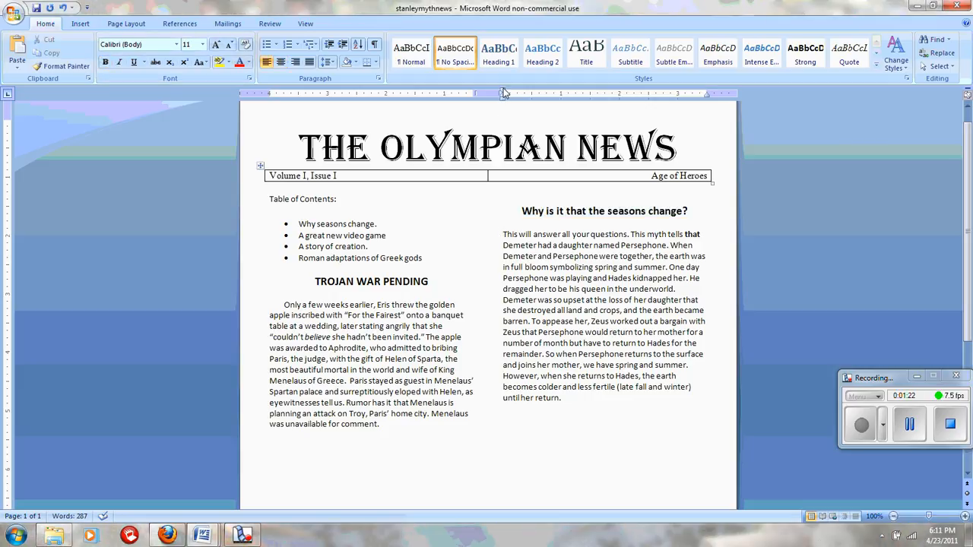
pyautogui.moveTo(503, 93); pyautogui.dragTo(517, 96)
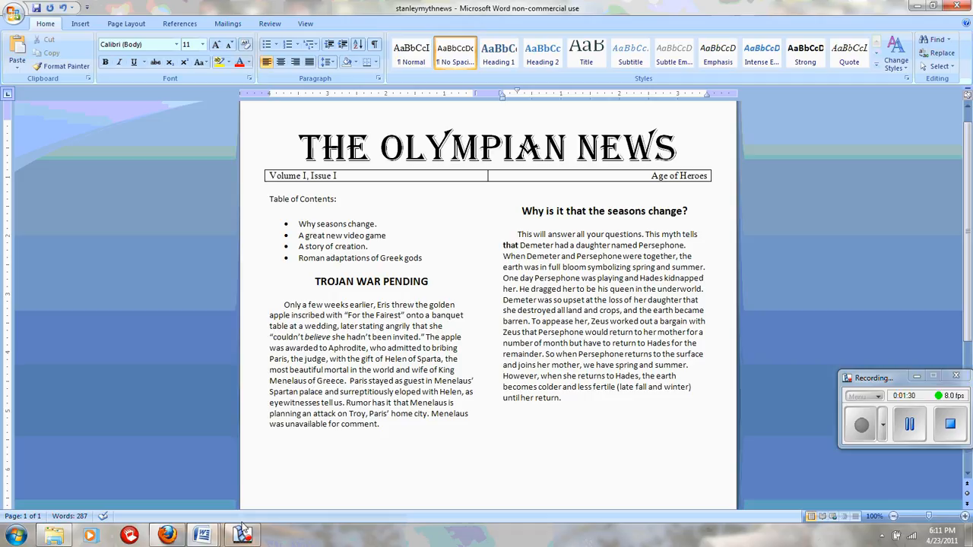
# - Copy the pink blossom picture from Text unformatted, checking its text wrapping, and paste it into the seasons article in stanleymythnews
pyautogui.moveTo(225, 537)
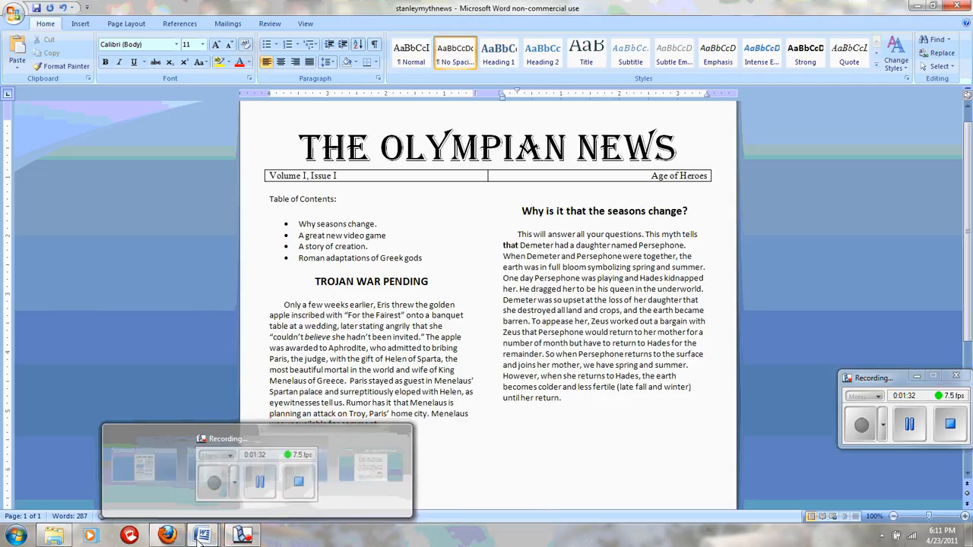
pyautogui.click(486, 481)
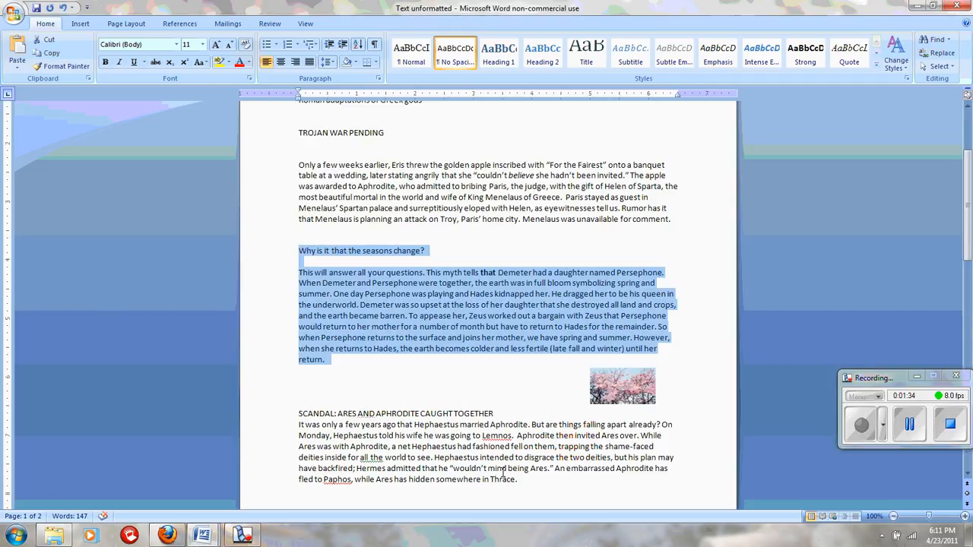
pyautogui.click(622, 384)
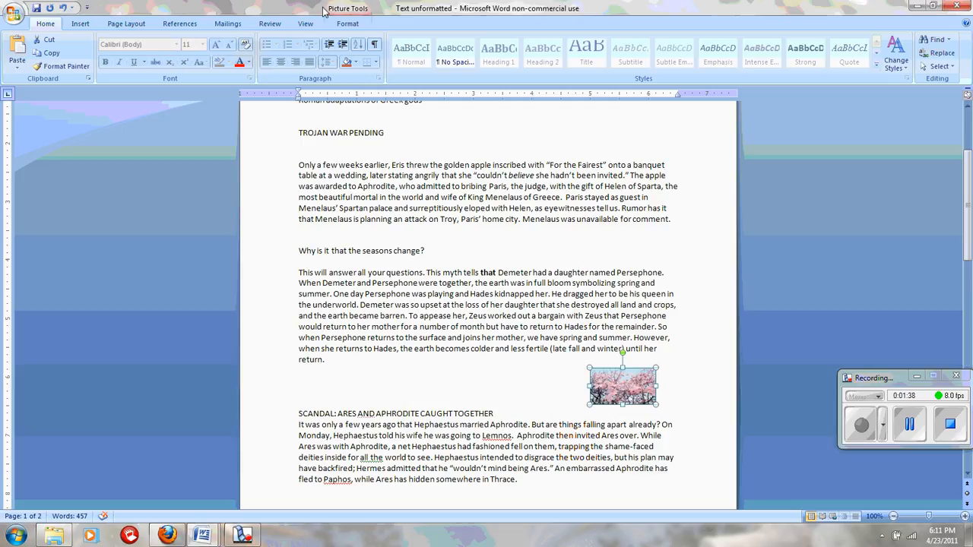
pyautogui.click(347, 24)
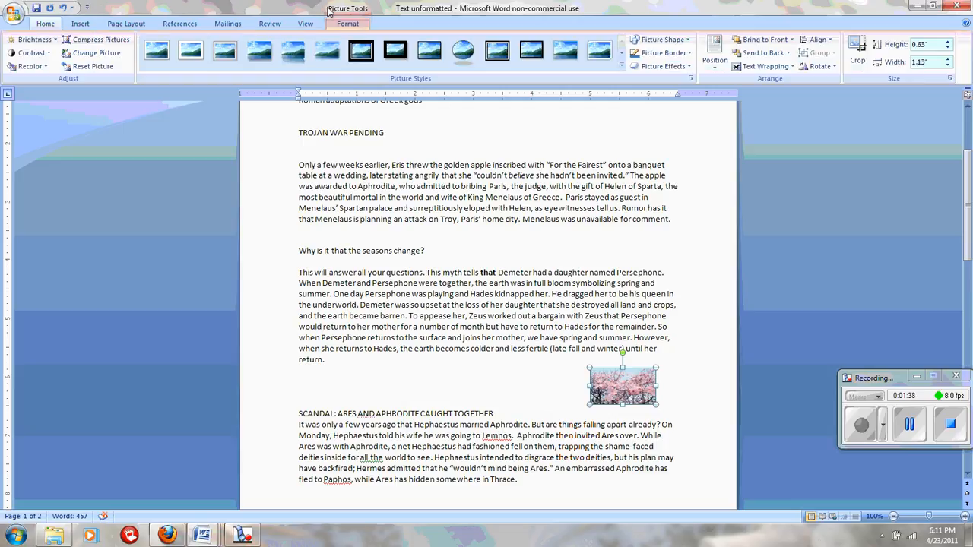
pyautogui.click(763, 66)
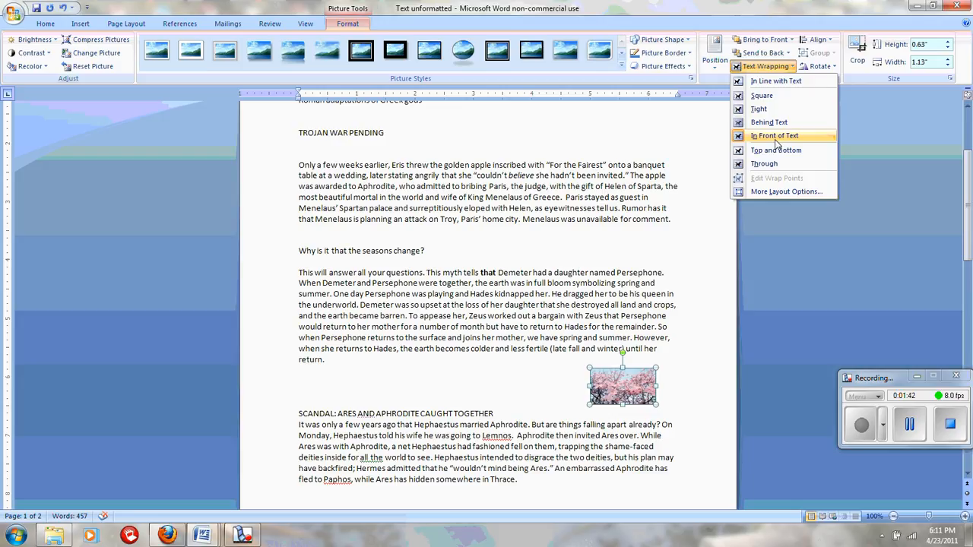
pyautogui.rightClick(630, 389)
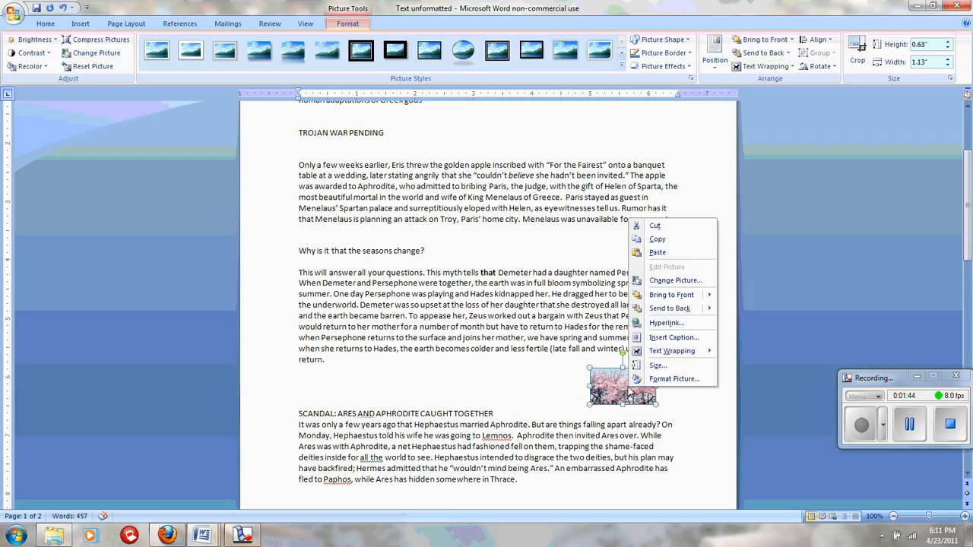
pyautogui.click(657, 239)
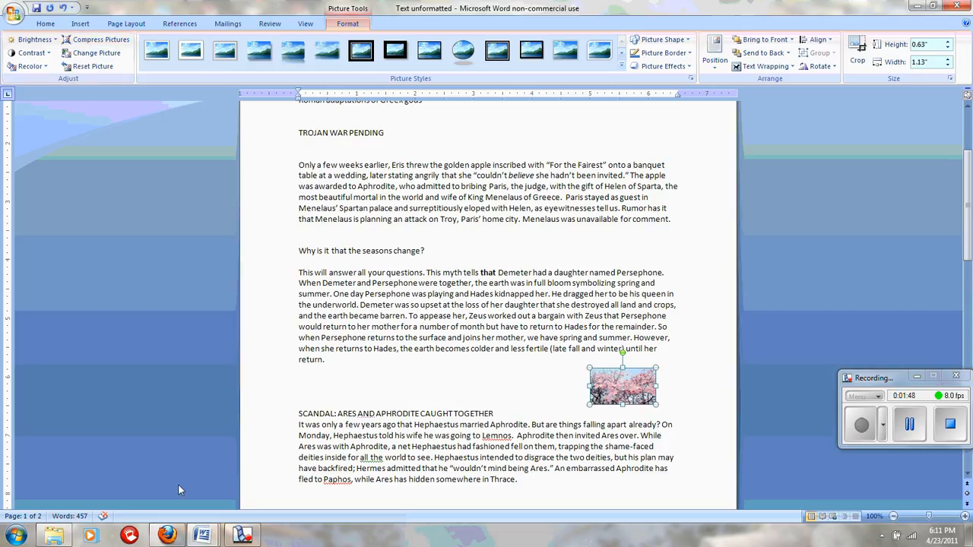
pyautogui.moveTo(203, 537)
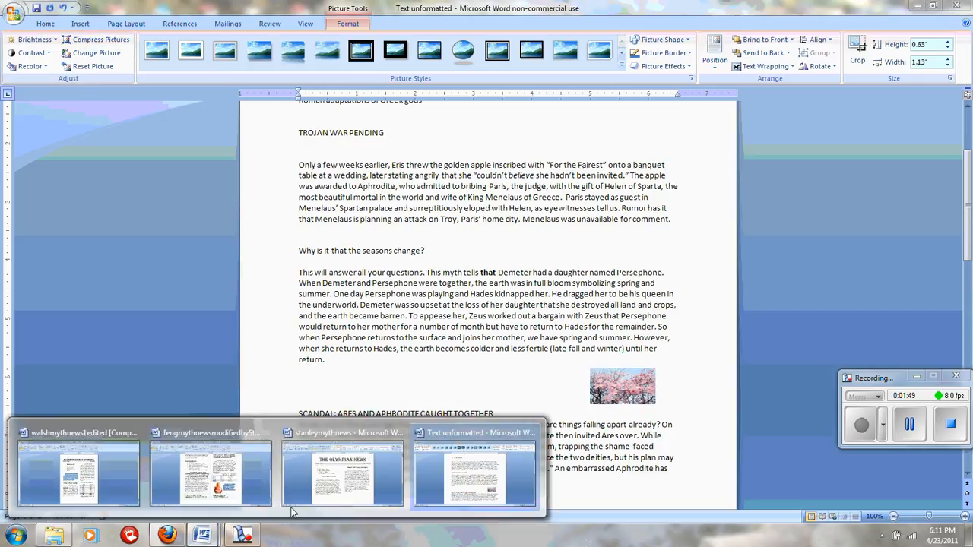
pyautogui.click(347, 496)
pyautogui.rightClick(544, 293)
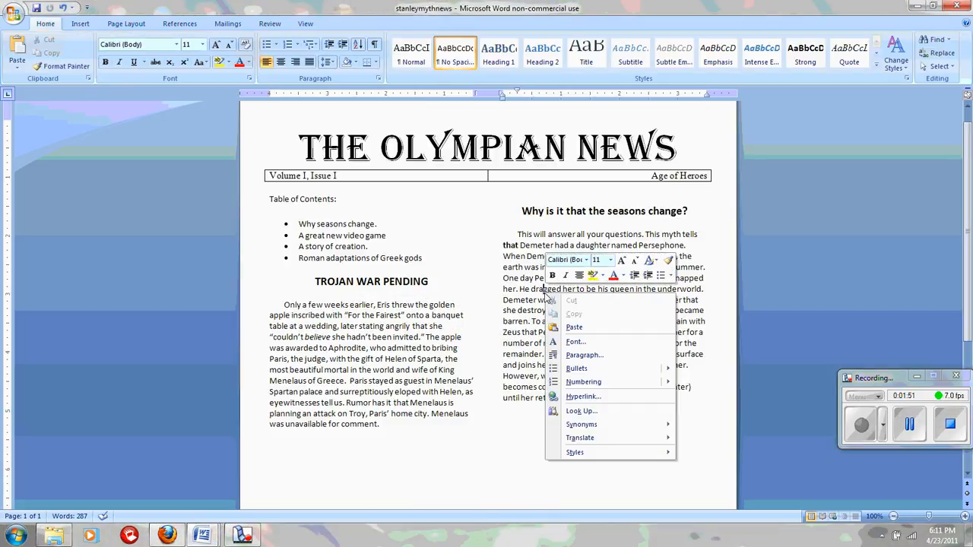
pyautogui.click(572, 327)
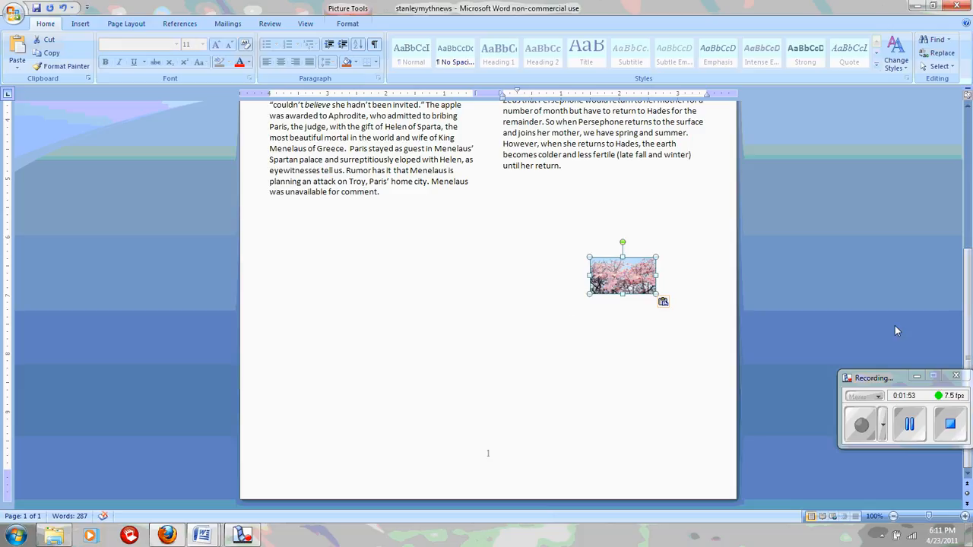
# - Move the pink blossom picture up to the opening lines of the seasons article and set its text wrapping to Square
pyautogui.moveTo(969, 266); pyautogui.dragTo(970, 121)
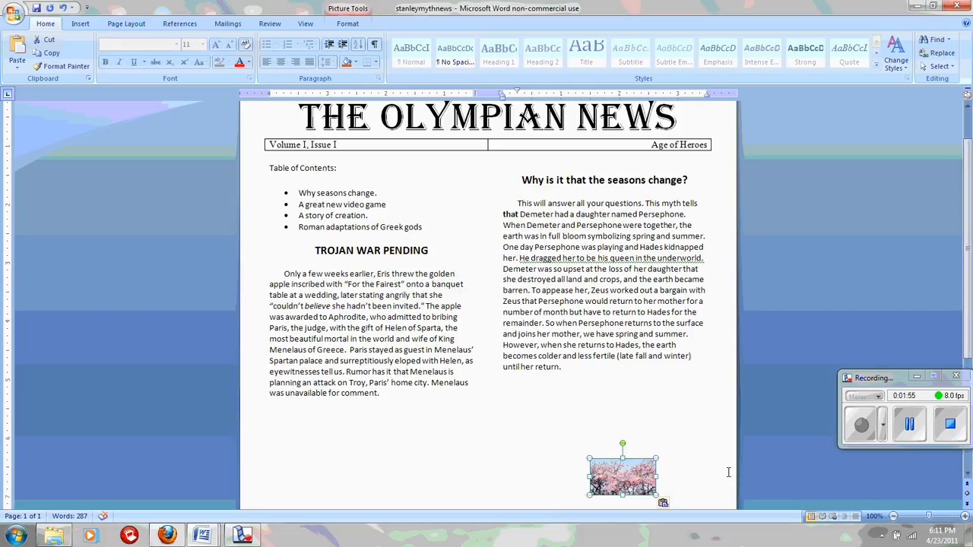
pyautogui.moveTo(604, 485); pyautogui.dragTo(506, 247)
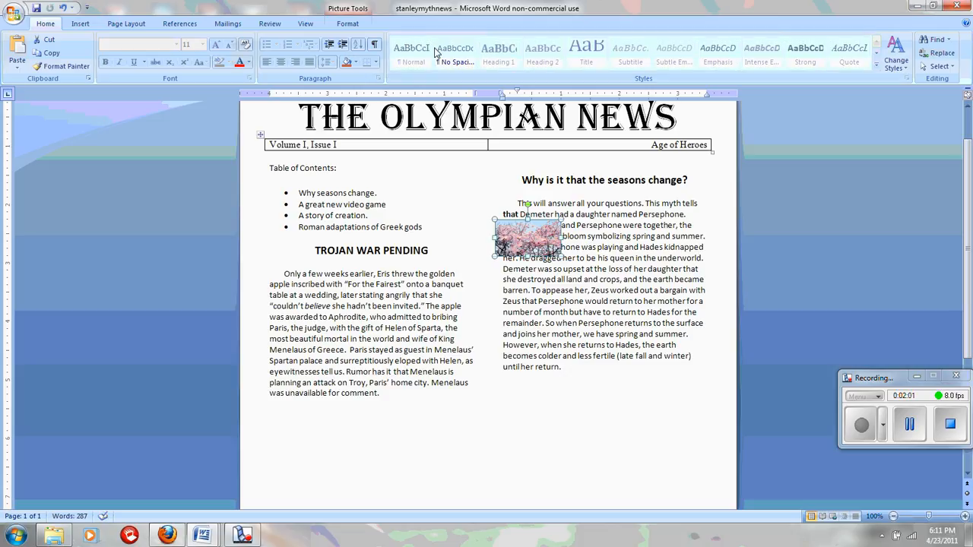
pyautogui.click(347, 24)
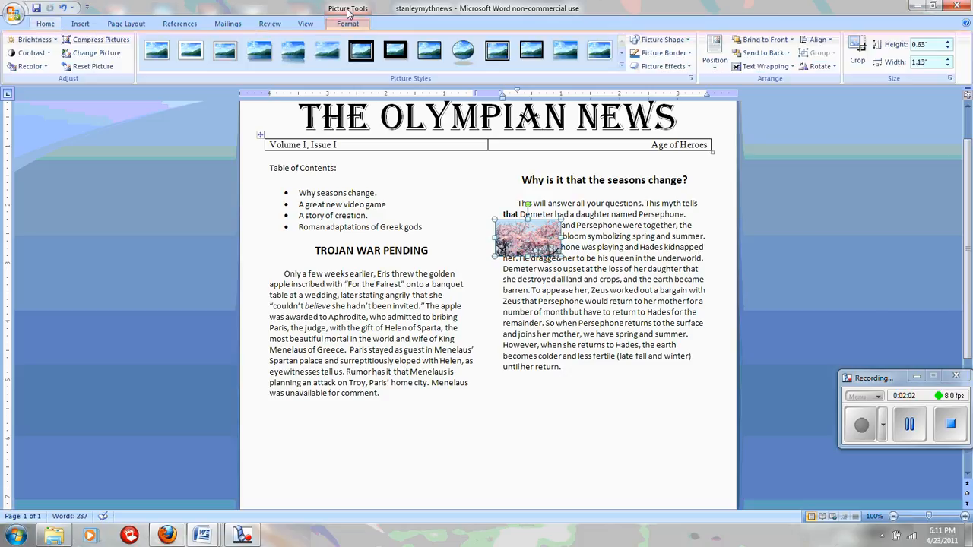
pyautogui.click(772, 71)
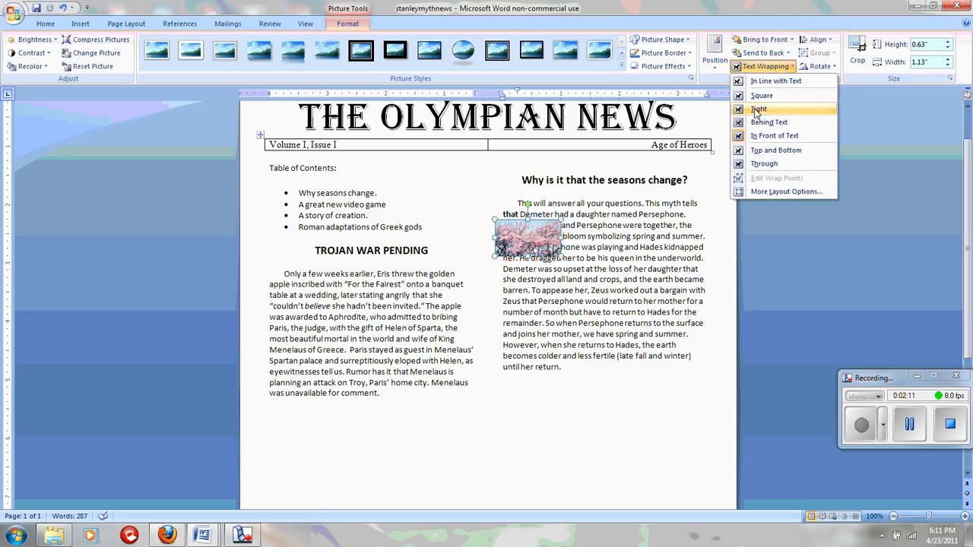
pyautogui.click(762, 97)
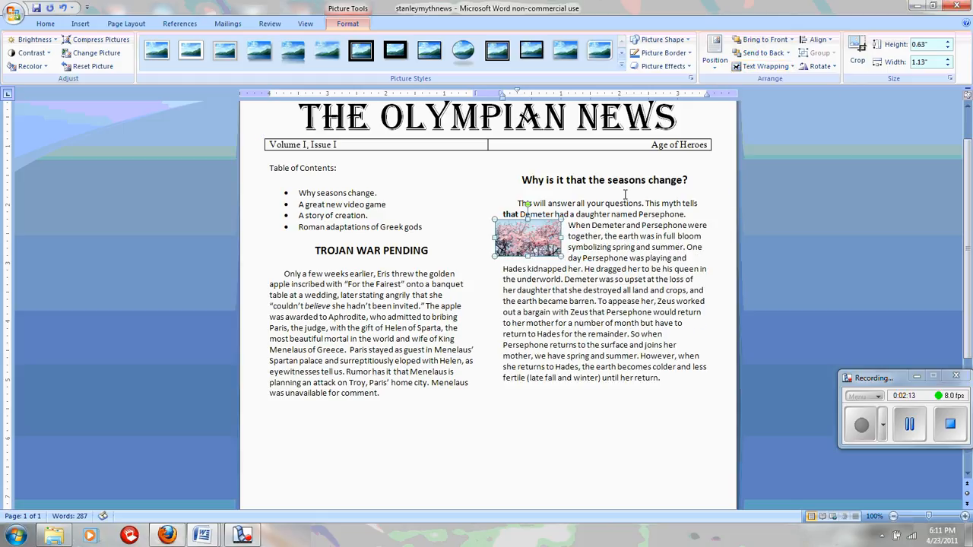
# - Reposition the blossom picture at the left edge of the seasons article, level with its first line, undoing the accidental resize
pyautogui.moveTo(529, 247); pyautogui.dragTo(607, 259)
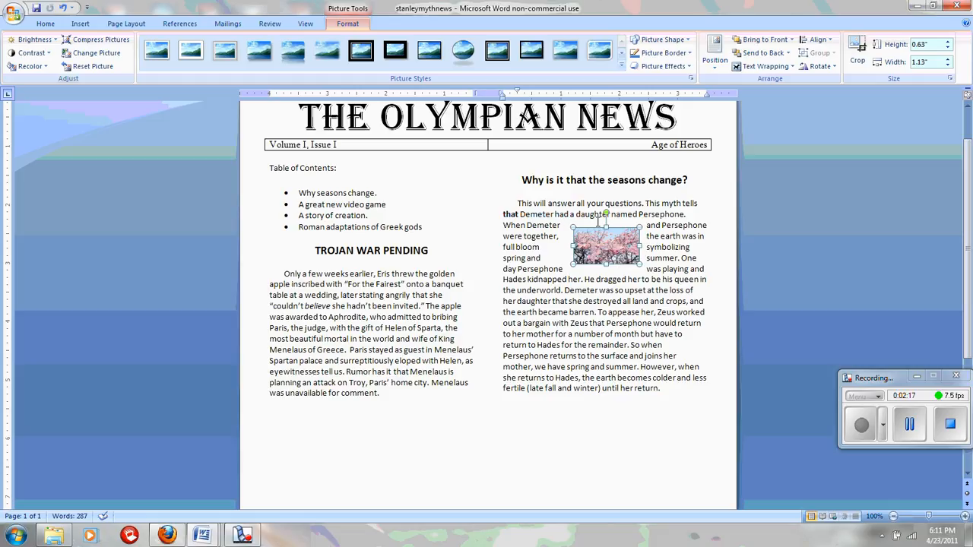
pyautogui.moveTo(605, 248); pyautogui.dragTo(535, 234)
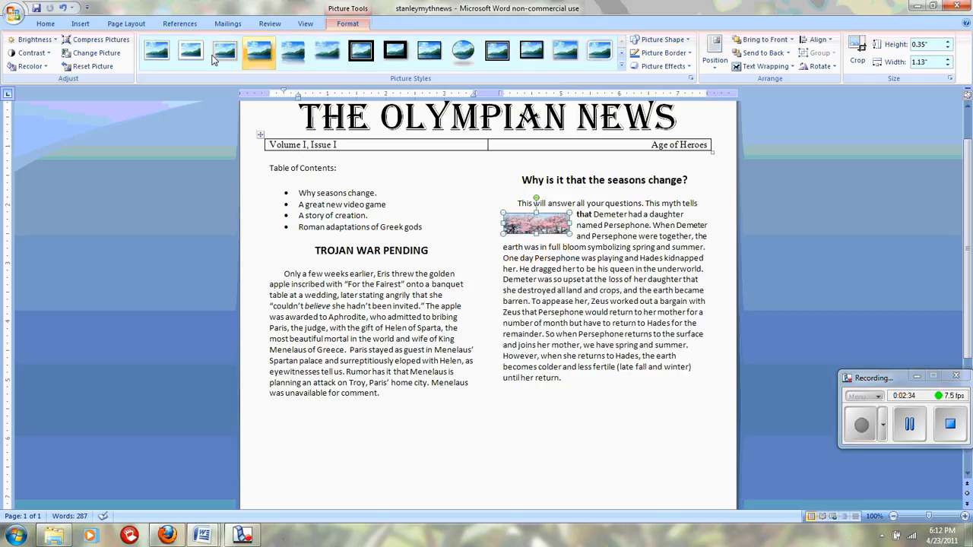
pyautogui.click(61, 7)
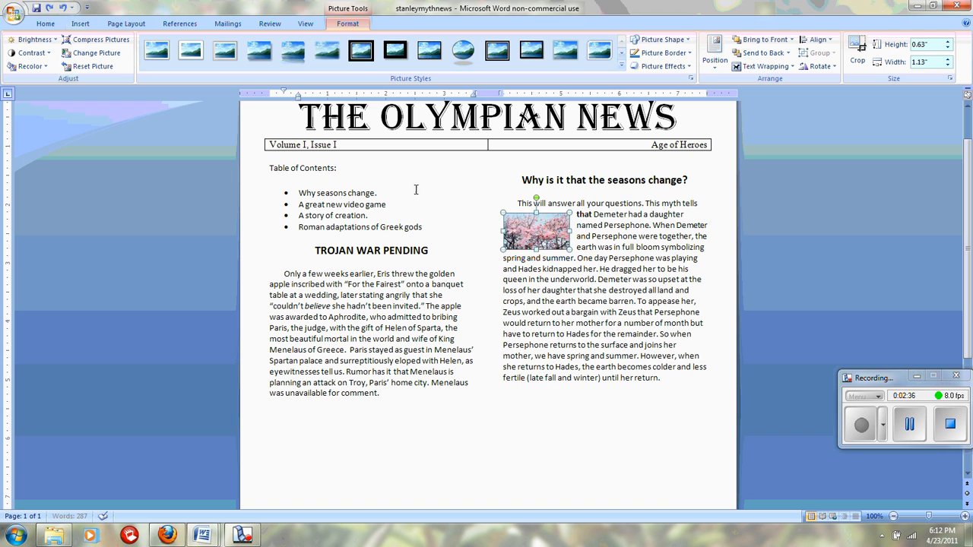
pyautogui.moveTo(514, 230); pyautogui.dragTo(517, 216)
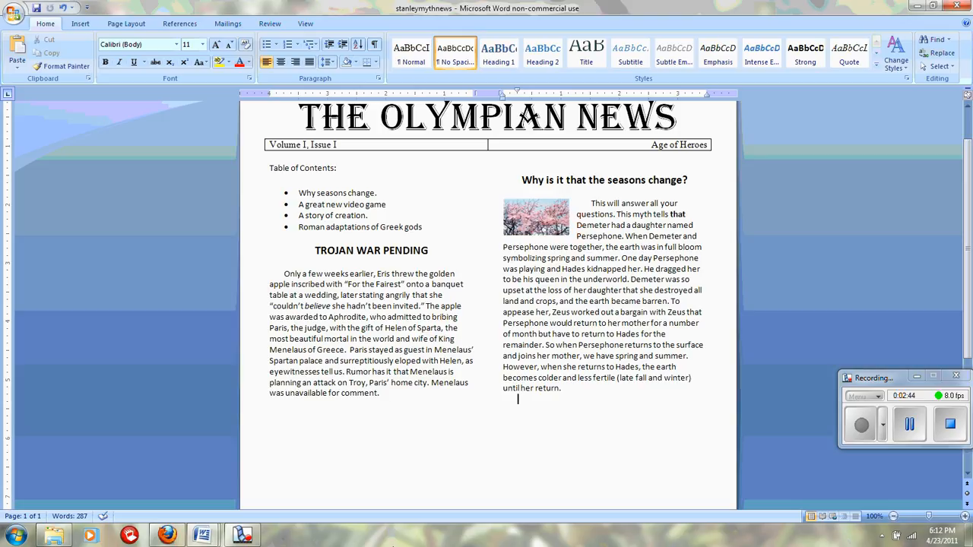
# - Show the formatting marks and place the cursor below the Trojan War article, near the column break
pyautogui.click(380, 393)
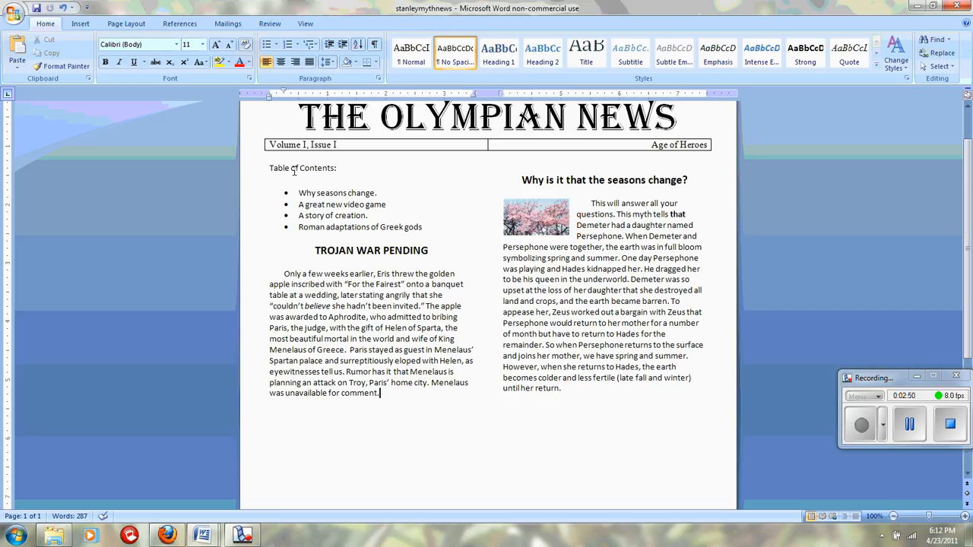
pyautogui.click(375, 45)
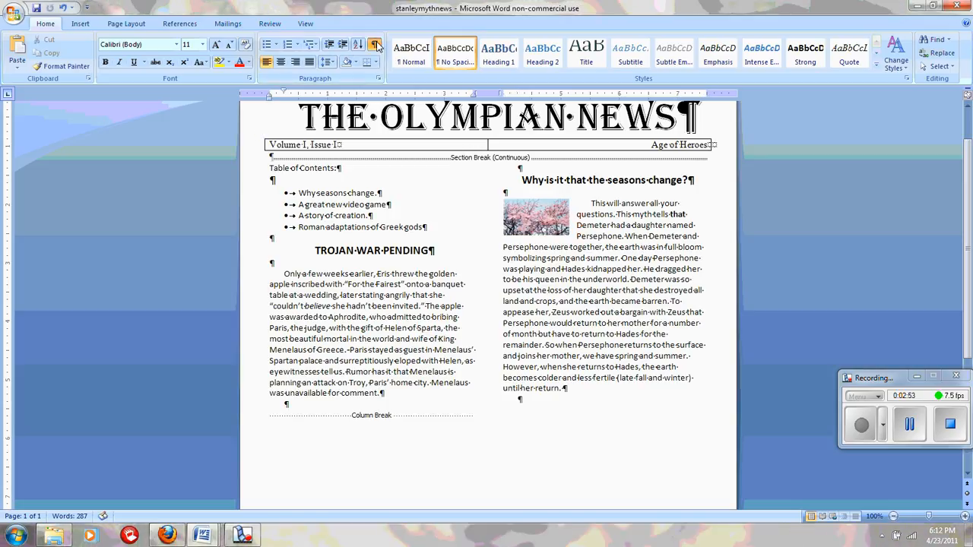
pyautogui.click(294, 407)
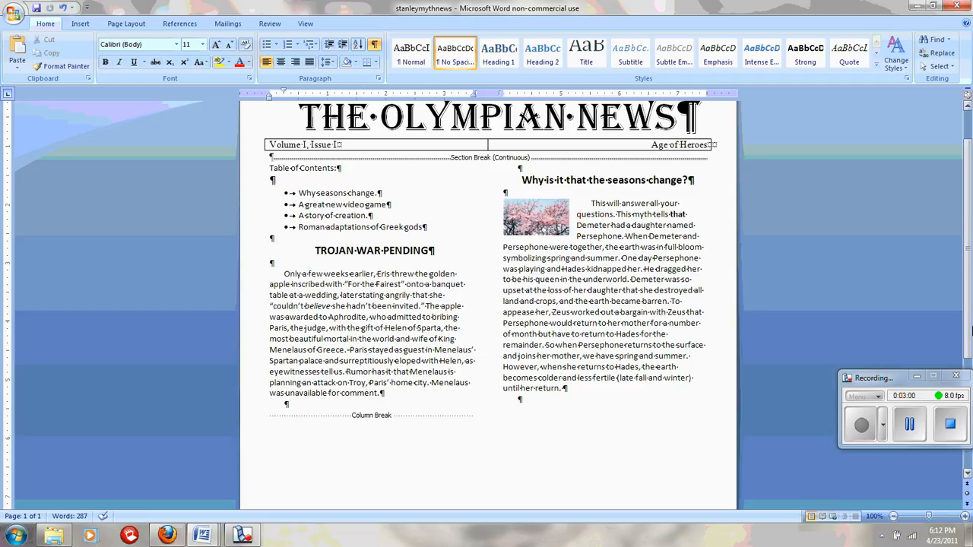
# - Try drawing a text box about 3.27 inches high and 3.14 inches wide in the empty space below the Trojan War article
pyautogui.moveTo(967, 332); pyautogui.dragTo(967, 405)
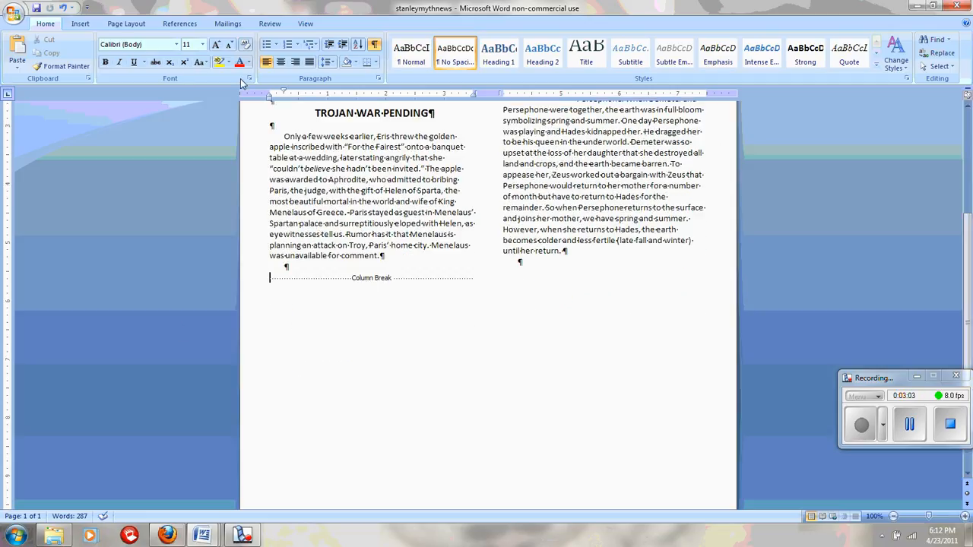
pyautogui.click(80, 24)
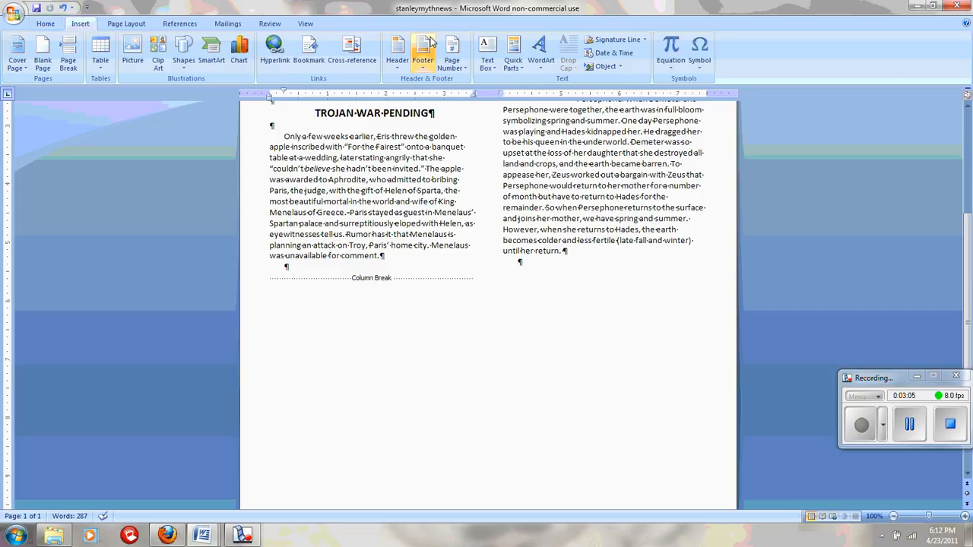
pyautogui.click(487, 57)
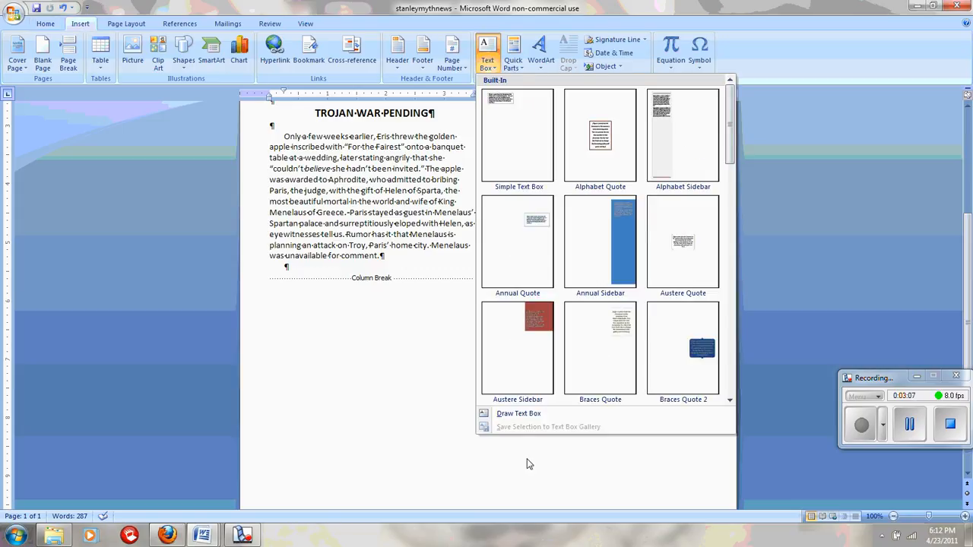
pyautogui.click(505, 413)
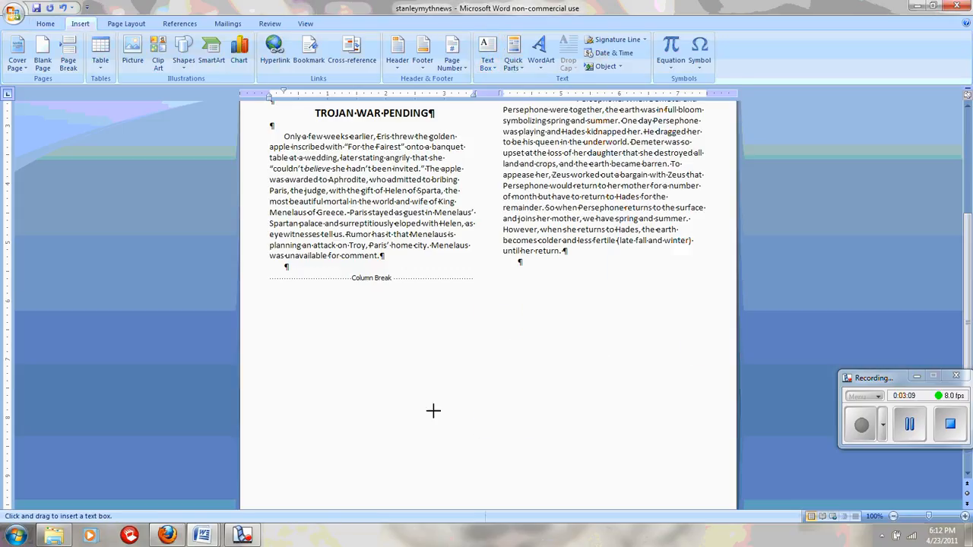
pyautogui.press('Escape')
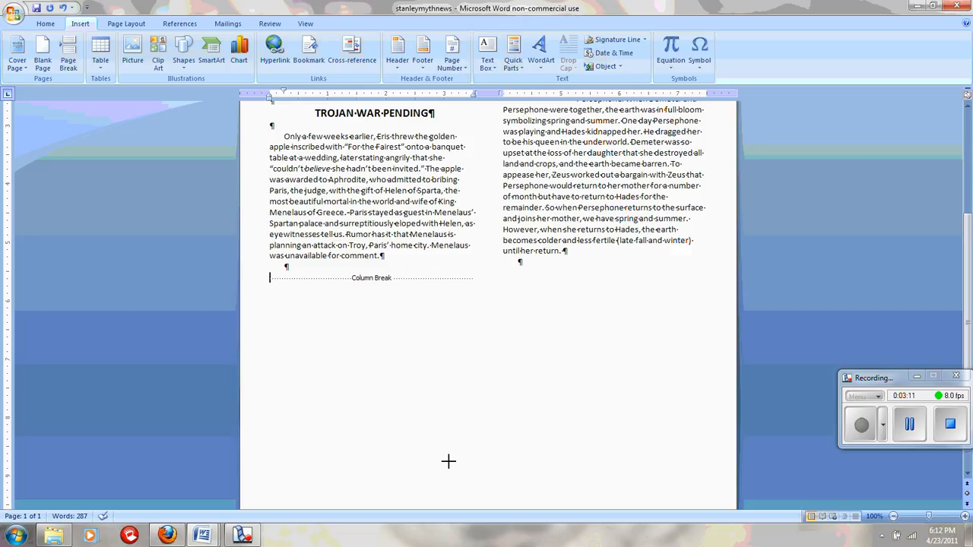
pyautogui.moveTo(448, 461); pyautogui.dragTo(464, 503)
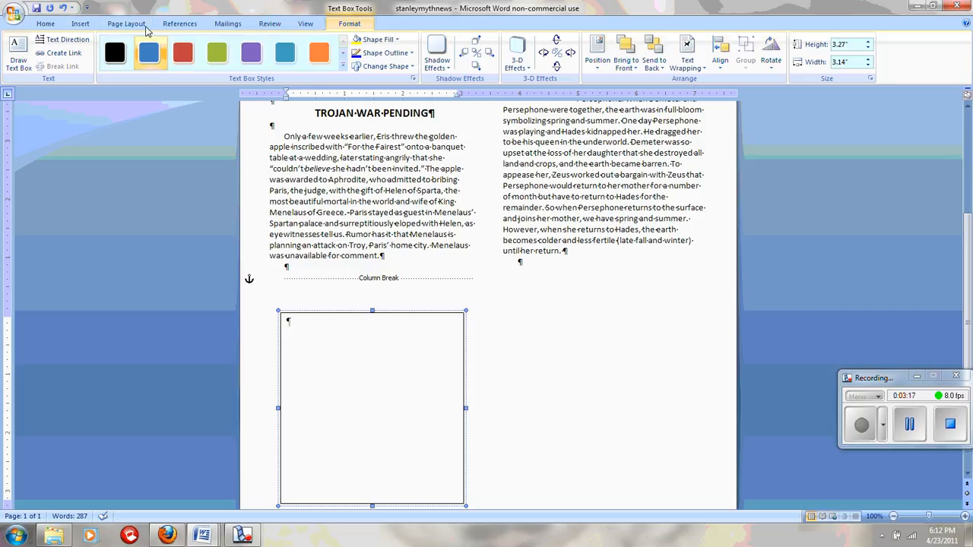
pyautogui.click(64, 8)
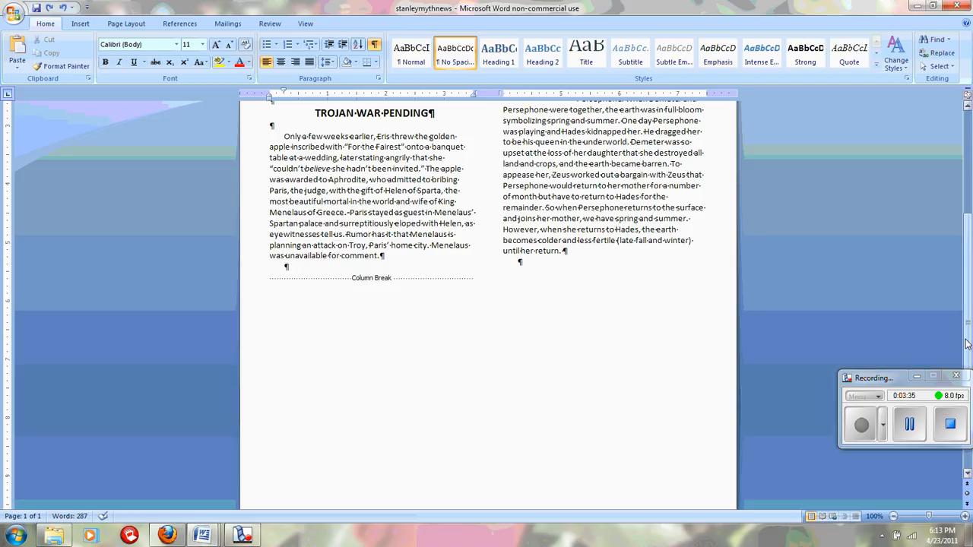
# - Copy the whole table of Greek and Roman god names from the Text unformatted document
pyautogui.moveTo(968, 344); pyautogui.dragTo(971, 304)
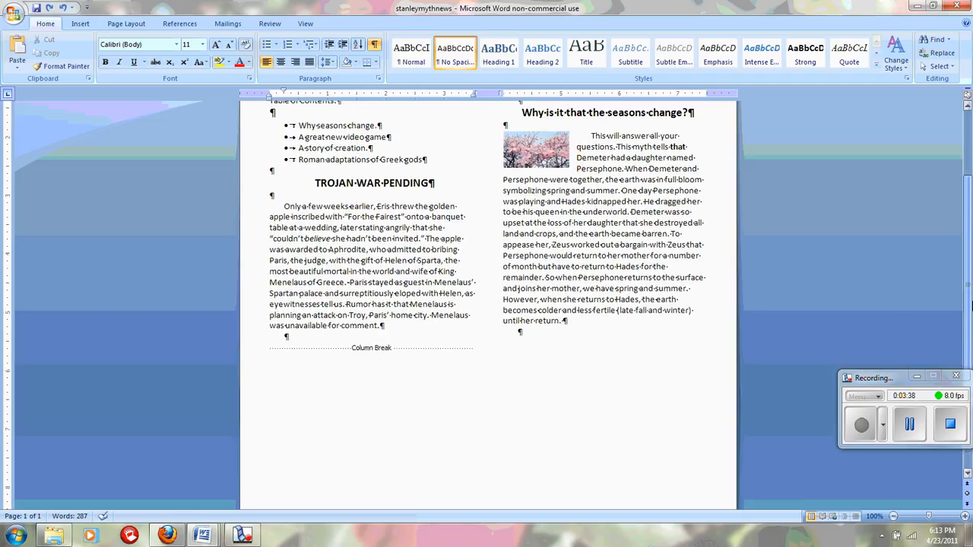
pyautogui.click(294, 339)
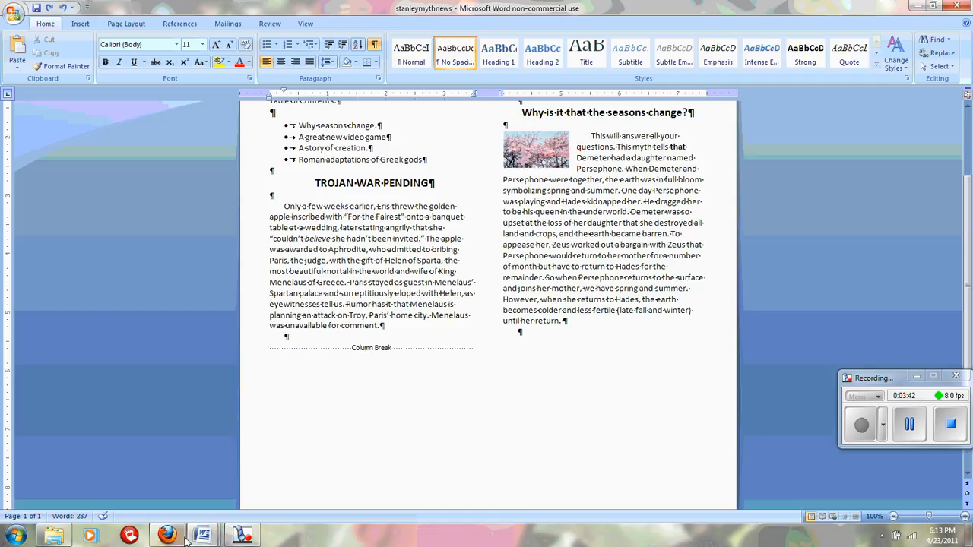
pyautogui.moveTo(204, 539)
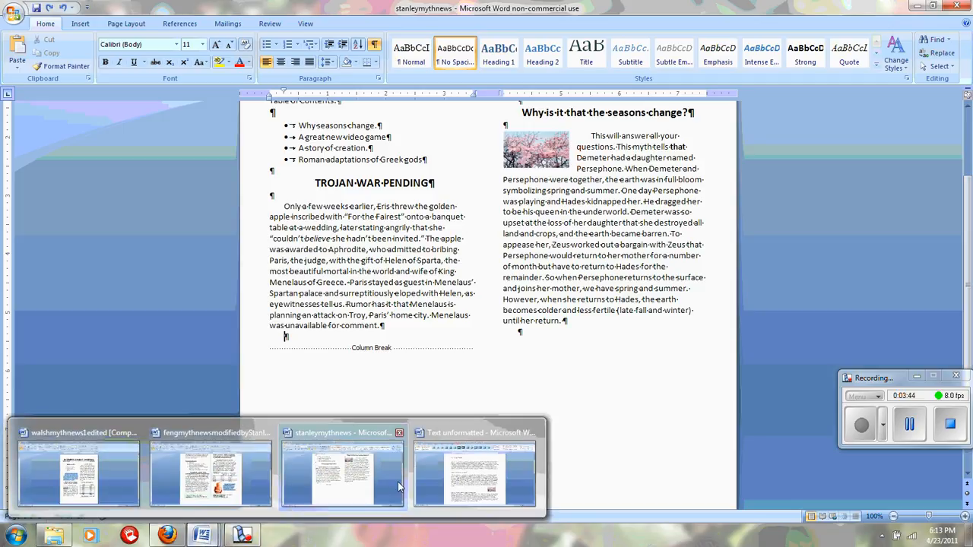
pyautogui.click(454, 475)
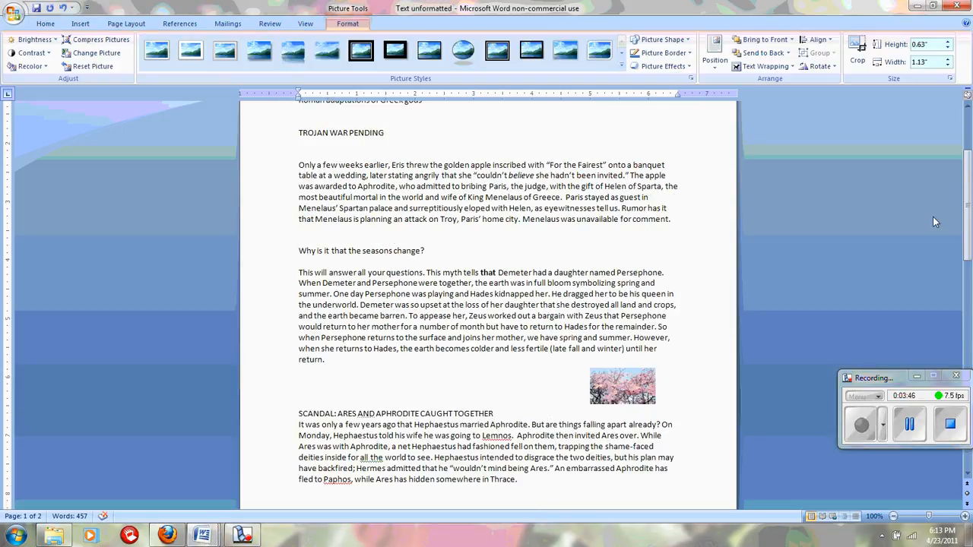
pyautogui.moveTo(967, 225); pyautogui.dragTo(964, 344)
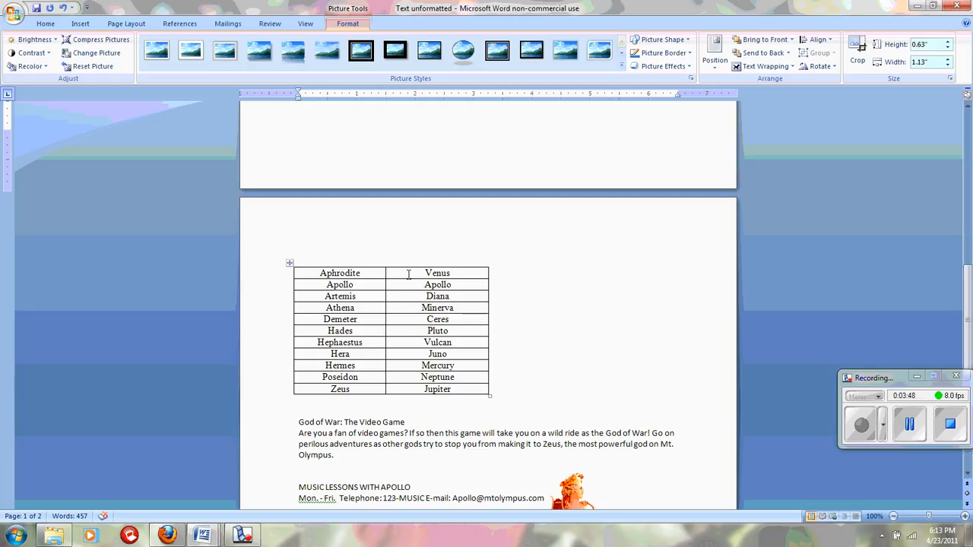
pyautogui.click(288, 263)
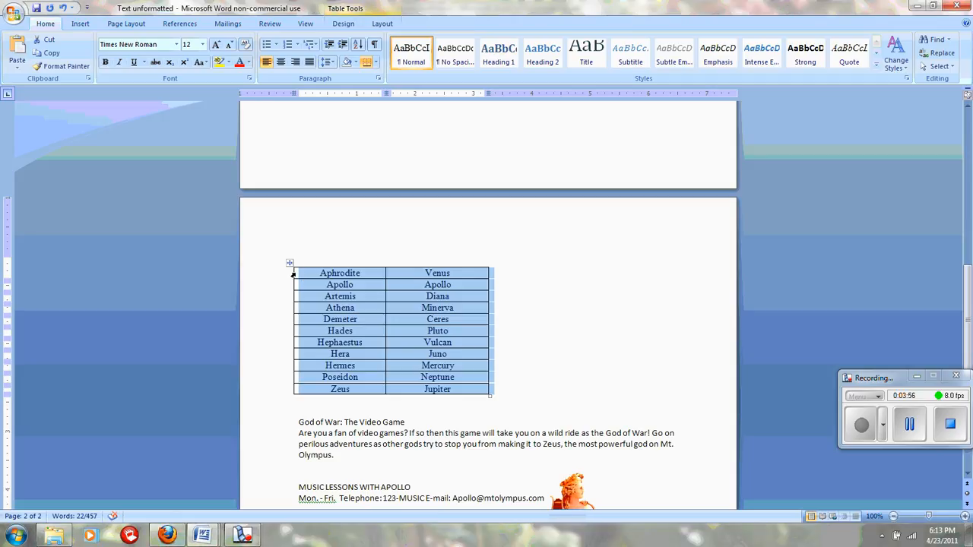
pyautogui.rightClick(304, 278)
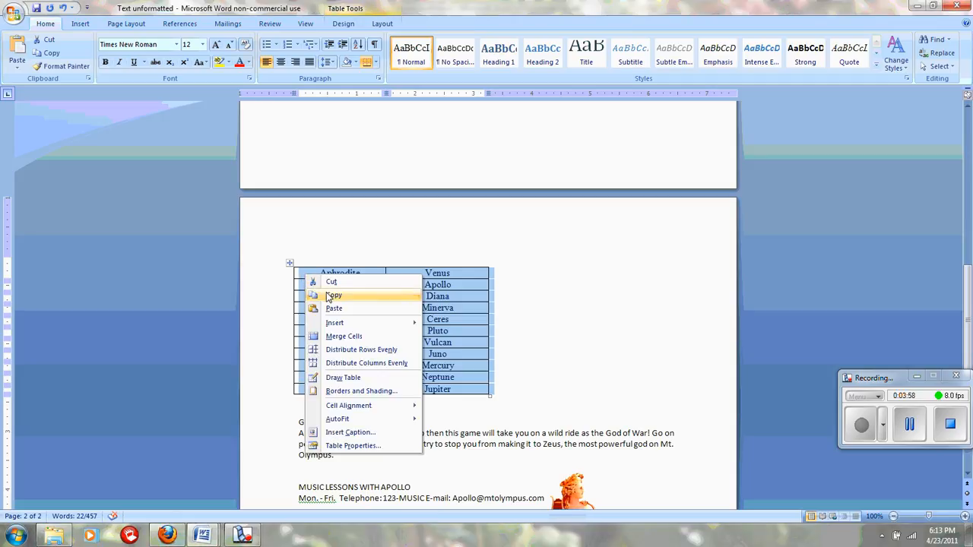
pyautogui.click(333, 296)
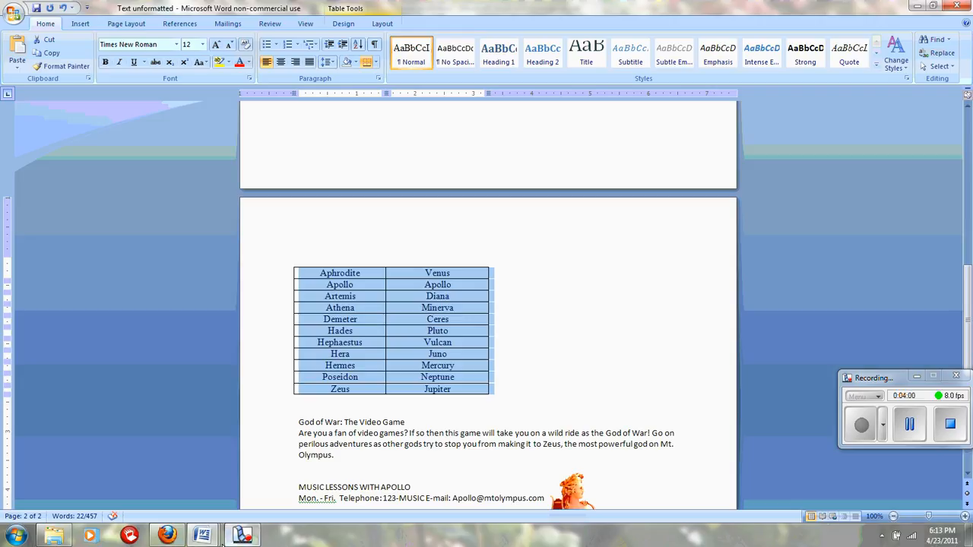
# - Paste the gods table into stanleymythnews on the empty line between the Trojan War article and the column break
pyautogui.click(213, 538)
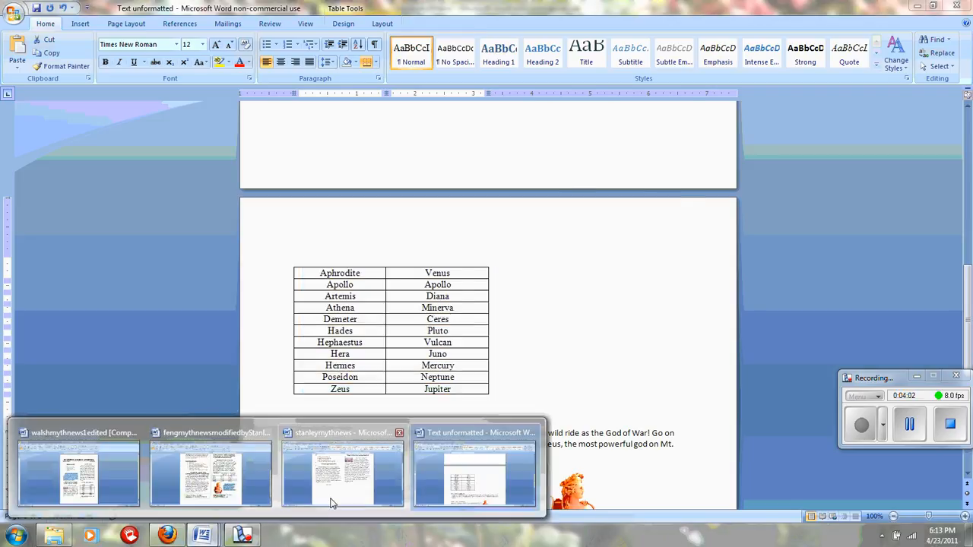
pyautogui.click(331, 502)
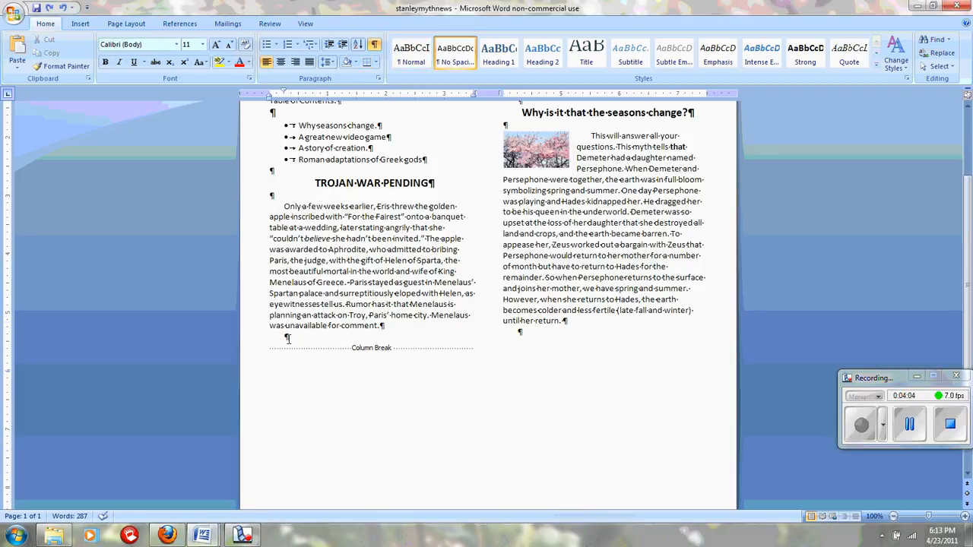
pyautogui.rightClick(287, 339)
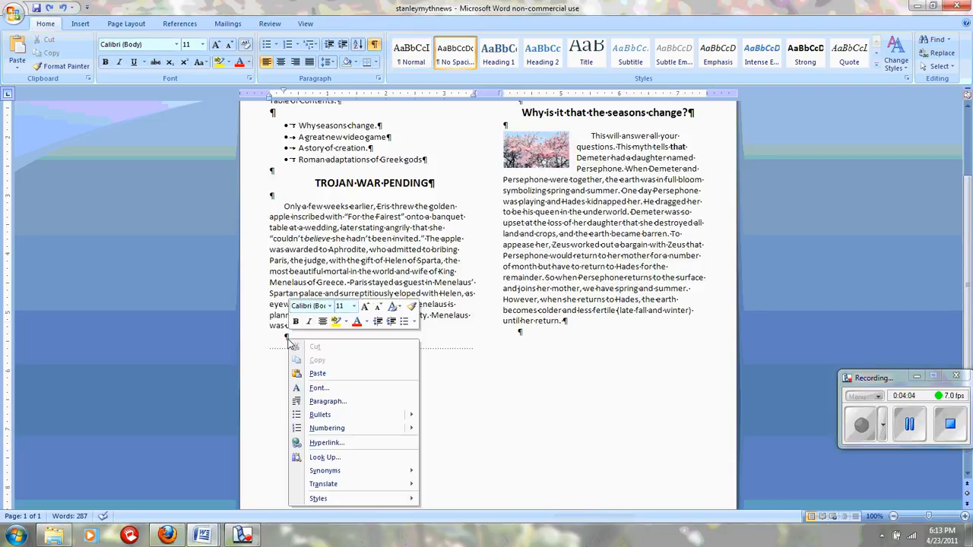
pyautogui.click(317, 374)
# - Add two blank lines between the end of the Trojan War article and the gods table
pyautogui.click(389, 326)
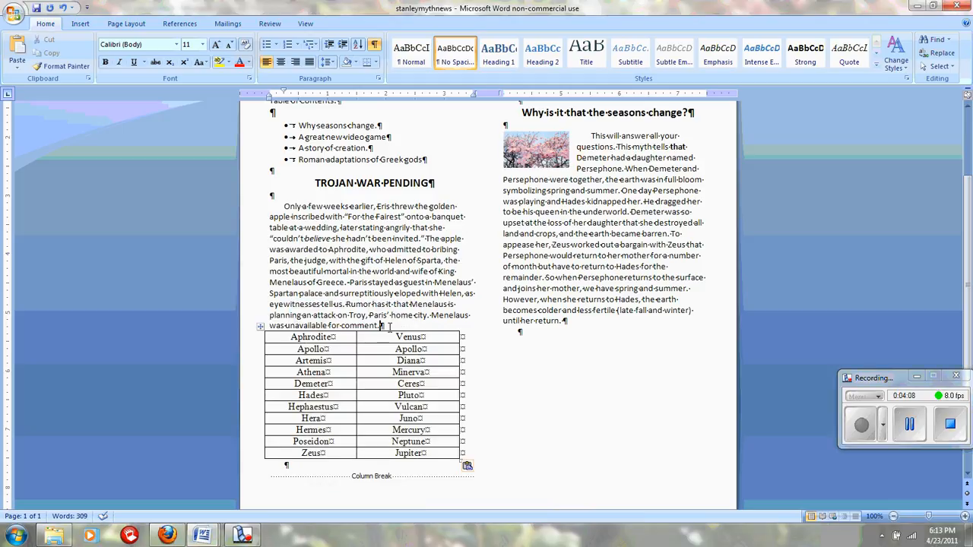
pyautogui.press('Return')
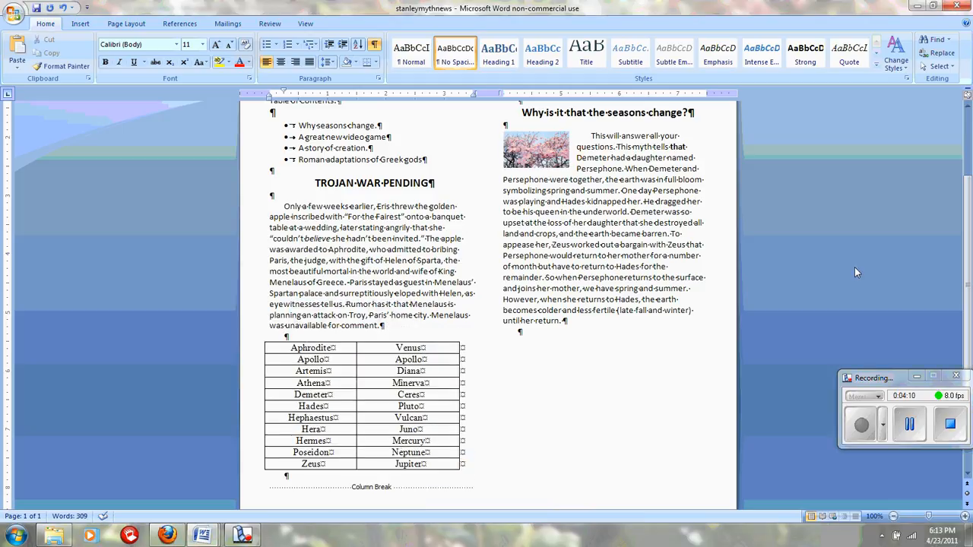
pyautogui.moveTo(967, 244); pyautogui.dragTo(968, 354)
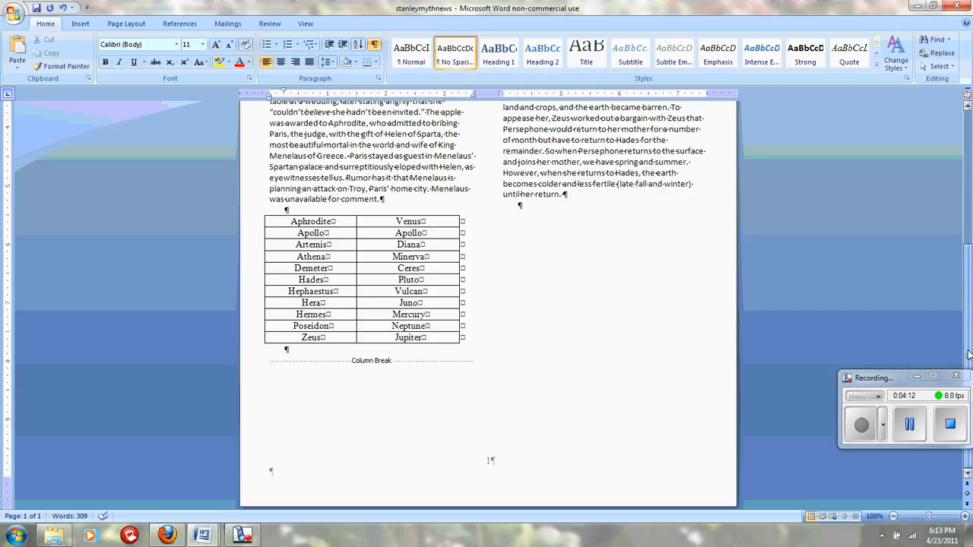
pyautogui.moveTo(972, 299)
pyautogui.mouseDown()
pyautogui.moveTo(970, 242)
pyautogui.moveTo(970, 282)
pyautogui.mouseUp()
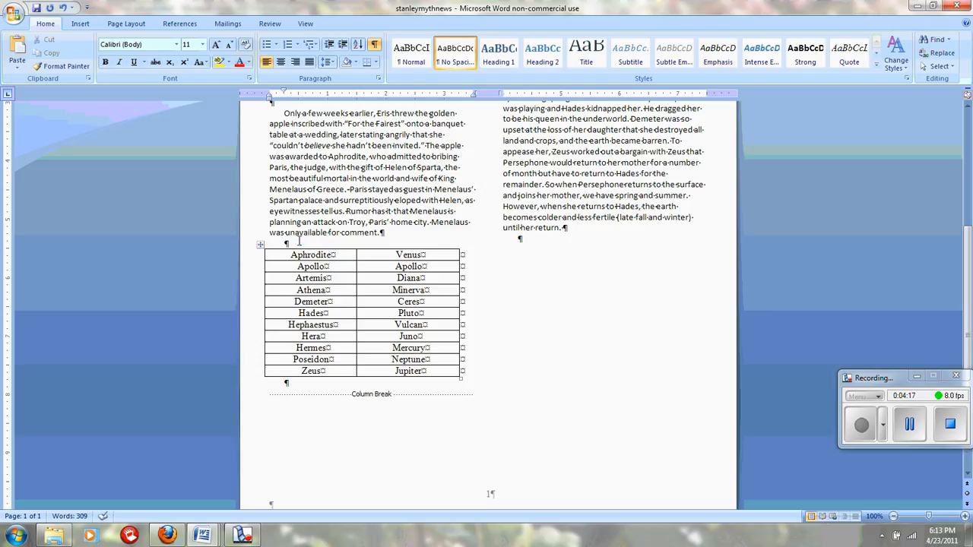
pyautogui.press('Return')
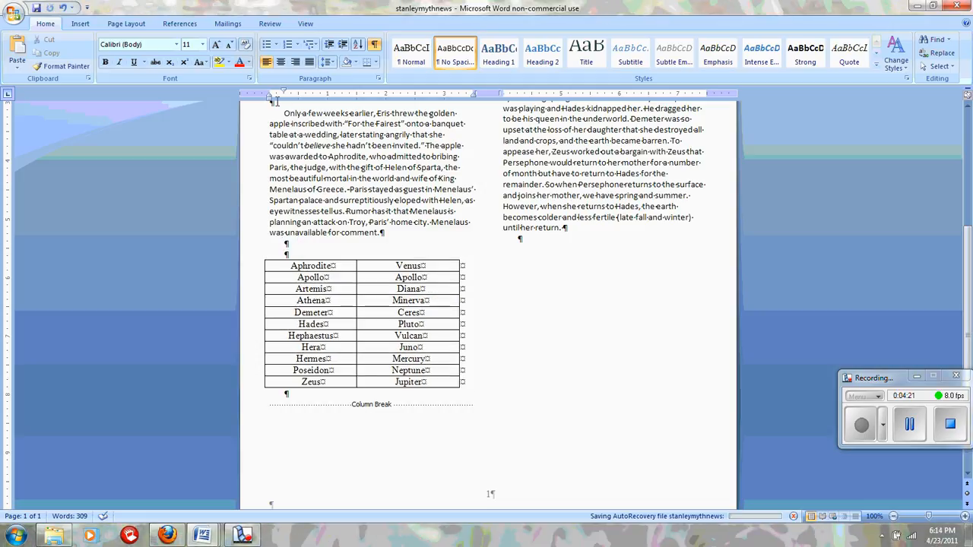
# - Add the centred title "Roman Adaptations of Greek gods" on the line above the gods table, followed by a blank line
pyautogui.click(282, 63)
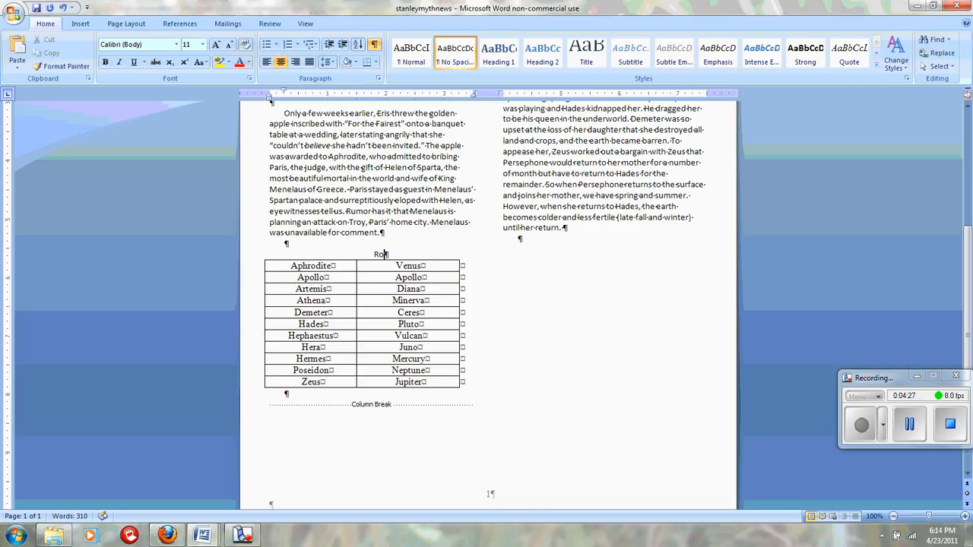
pyautogui.write('Roman Ad')
pyautogui.press('BackSpace')
pyautogui.press('BackSpace')
pyautogui.write('Adaptations')
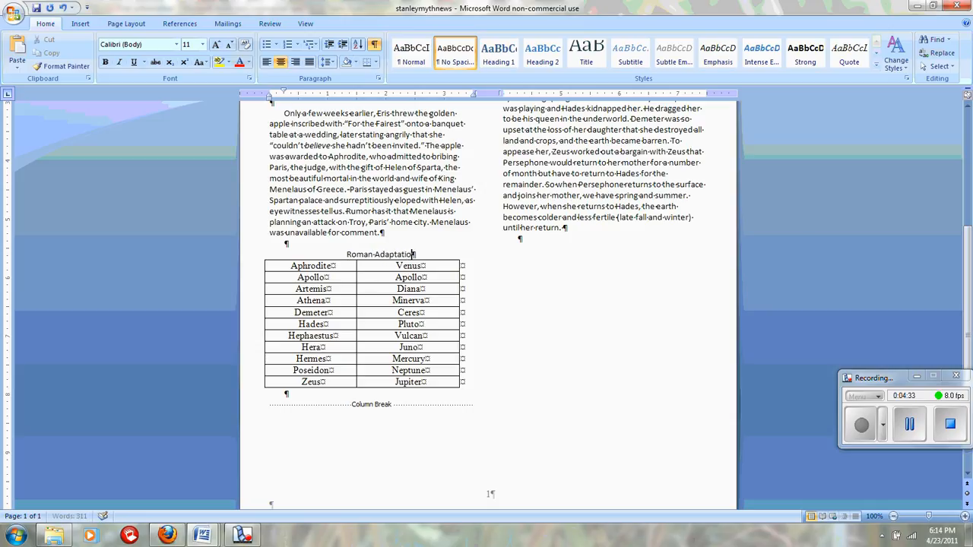
pyautogui.write(' of Greek')
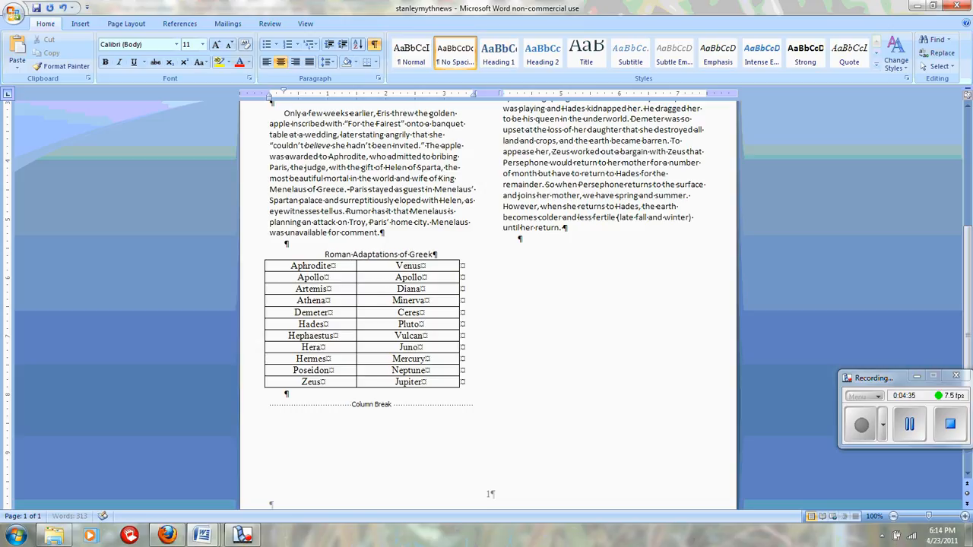
pyautogui.write(' gods')
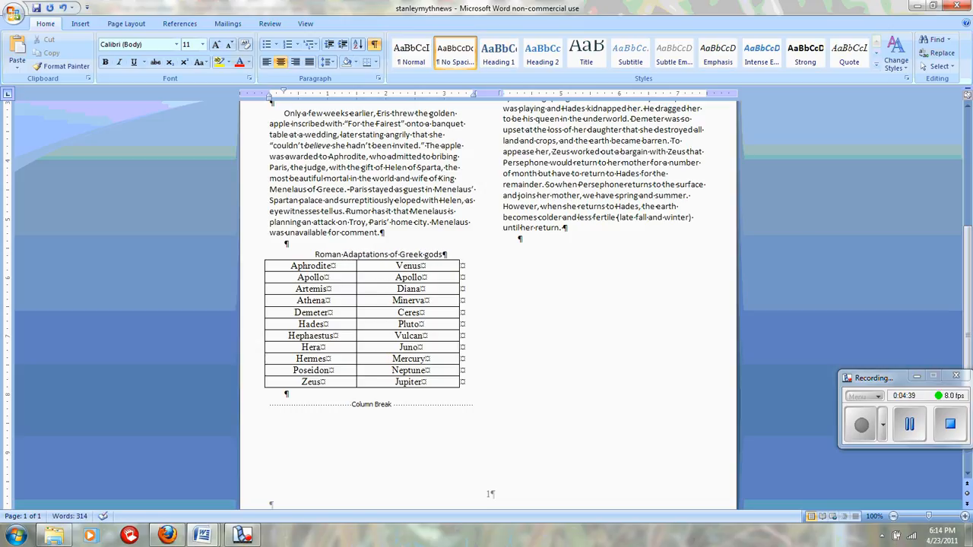
pyautogui.press('Return')
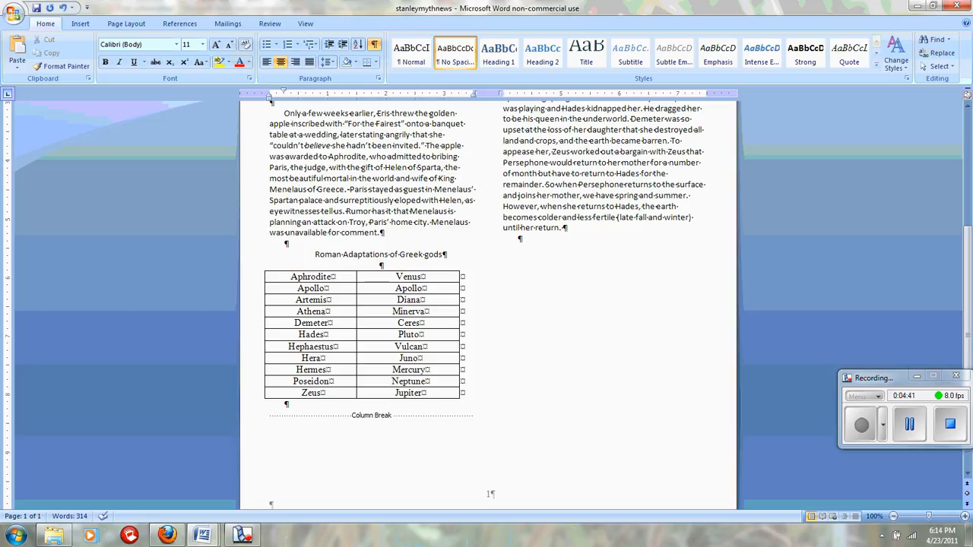
# - Insert an empty row above the Aphrodite row of the gods table
pyautogui.click(258, 283)
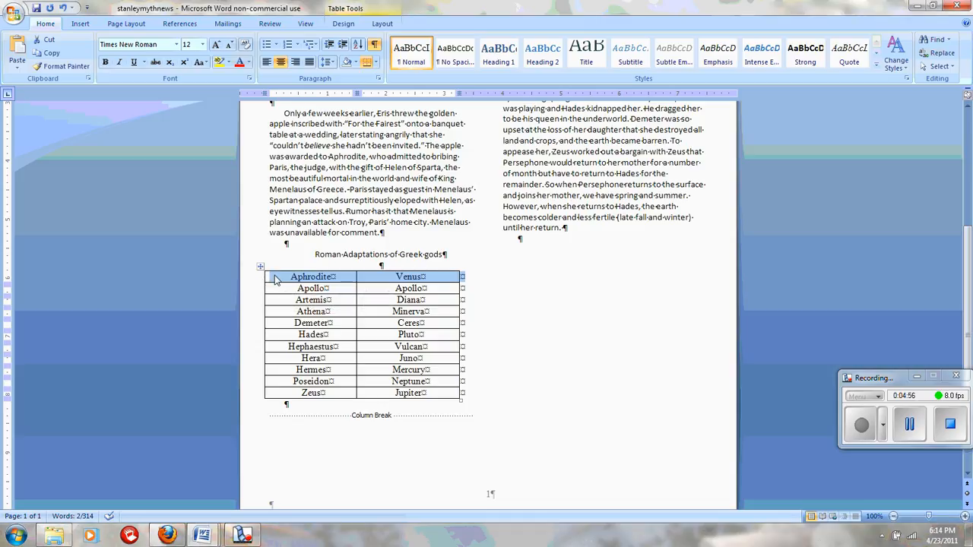
pyautogui.rightClick(276, 280)
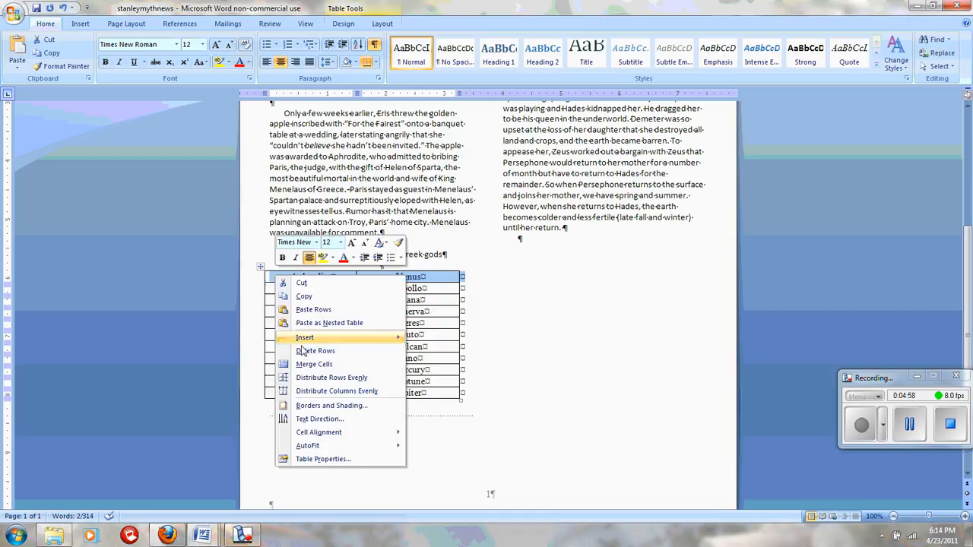
pyautogui.moveTo(309, 339)
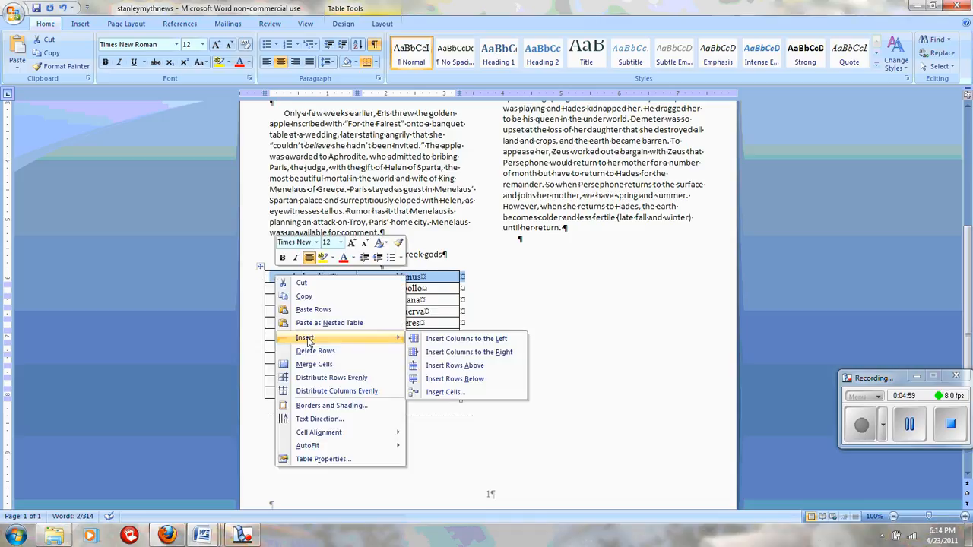
pyautogui.click(452, 366)
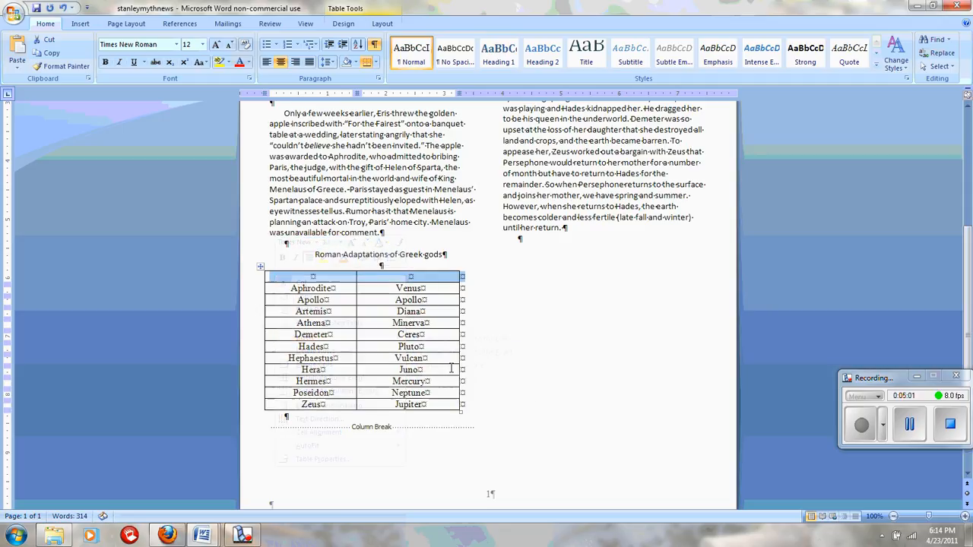
# - Fill the empty first row of the gods table with the column headings "Greek Name" and "Roman Name"
pyautogui.click(305, 276)
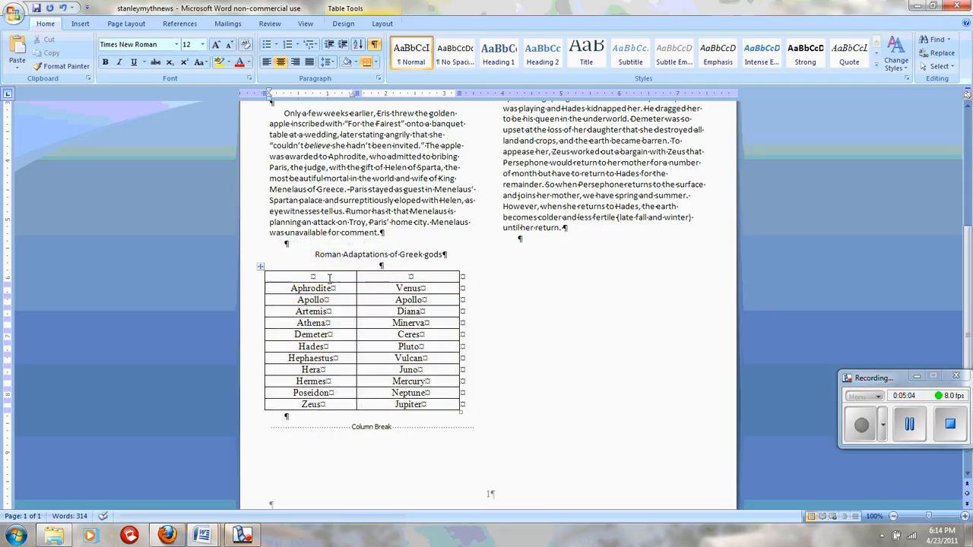
pyautogui.write('Greek Name')
pyautogui.press('Tab')
pyautogui.write('Roman')
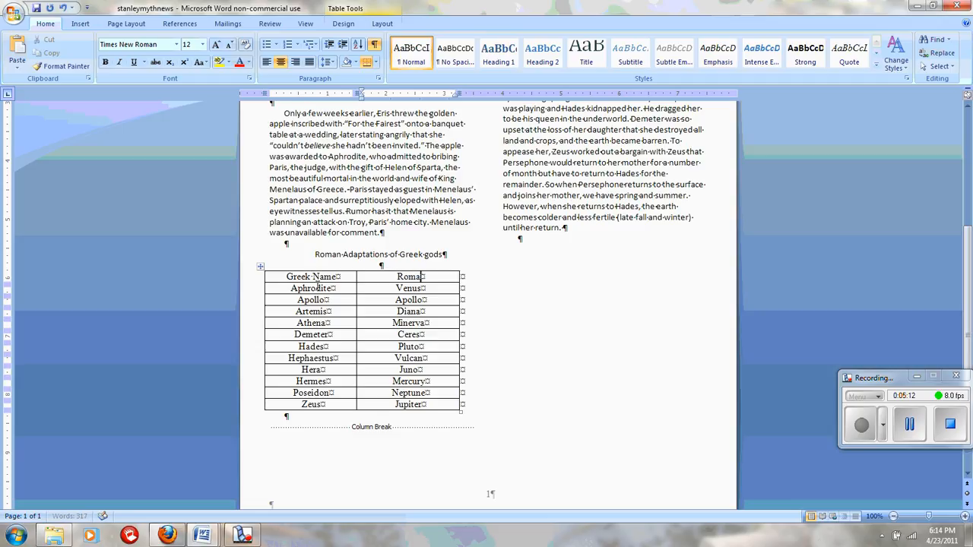
pyautogui.write(' Name')
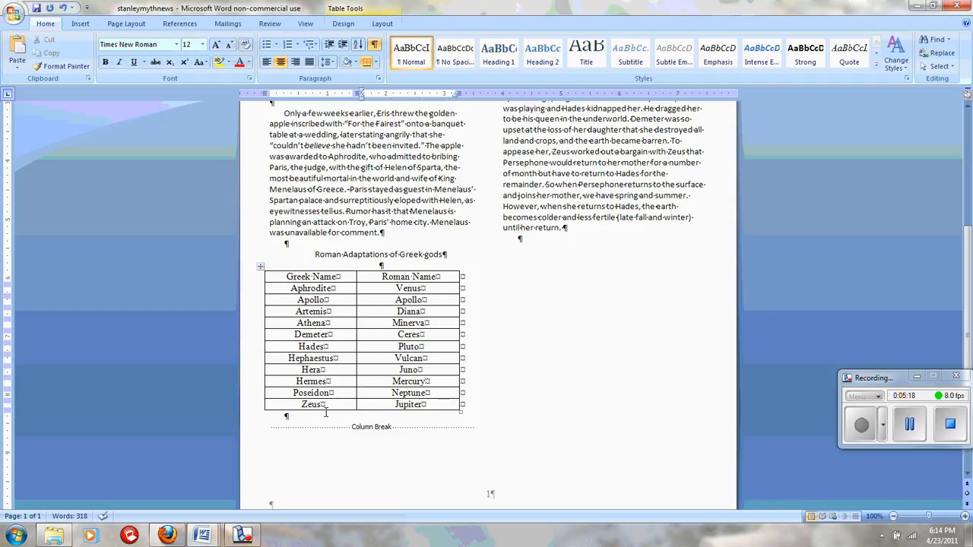
# - Try inserting an empty row below the Zeus row at the end of the gods table
pyautogui.click(260, 411)
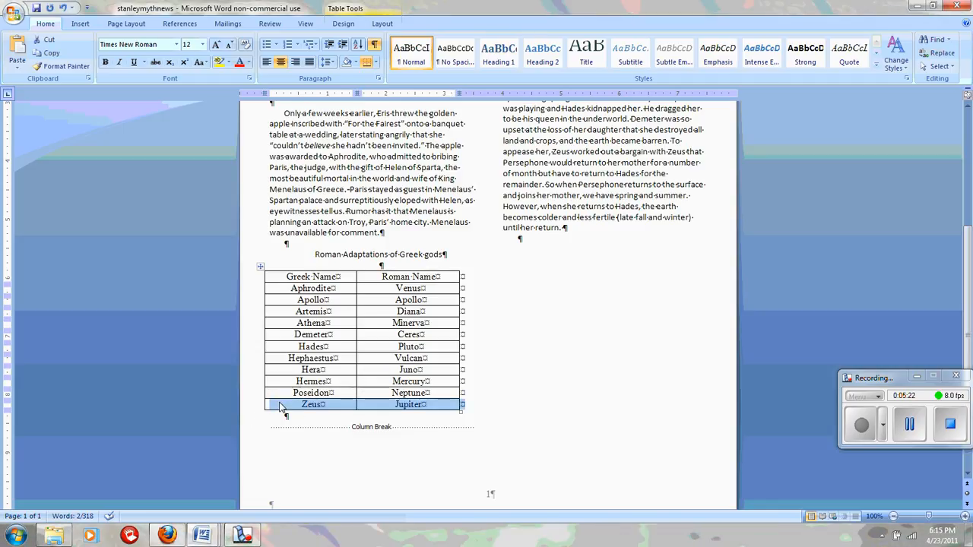
pyautogui.rightClick(281, 408)
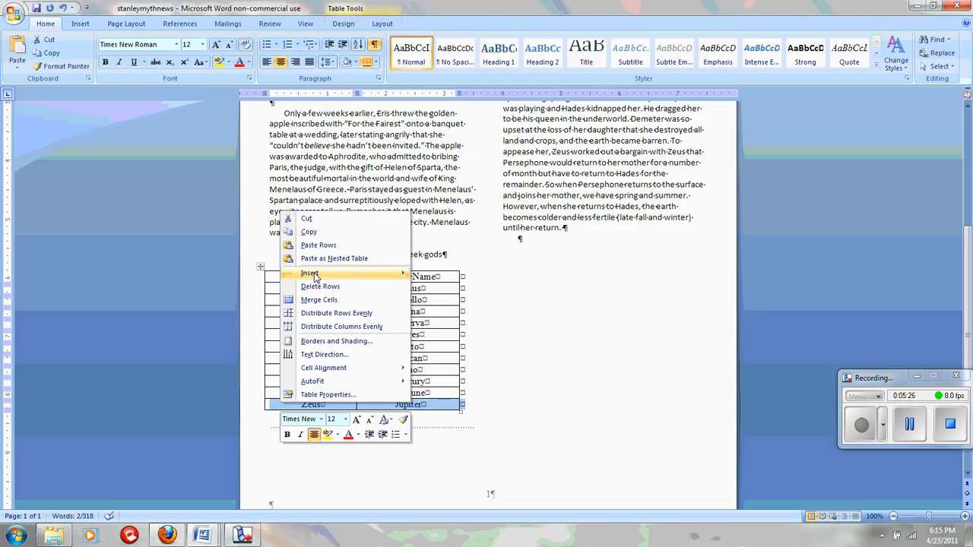
pyautogui.click(486, 316)
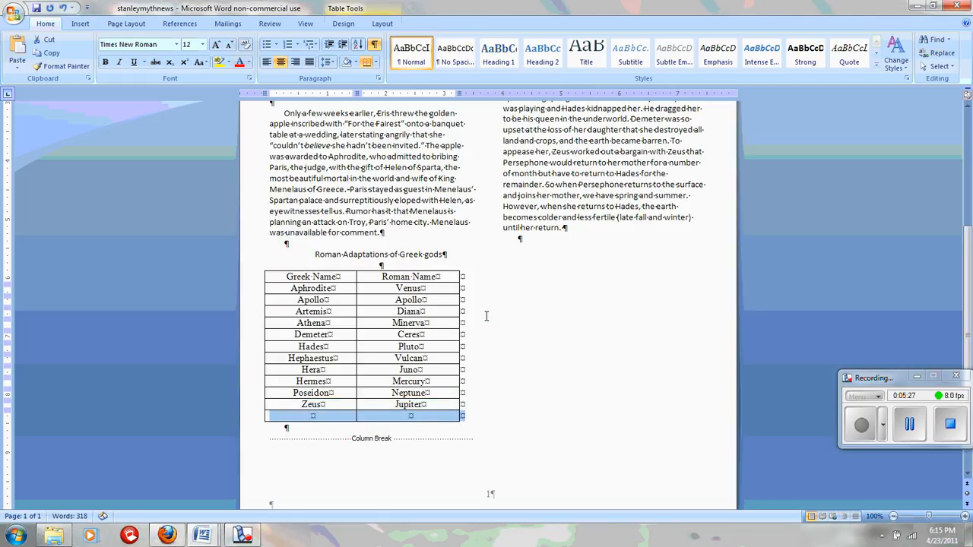
pyautogui.click(63, 8)
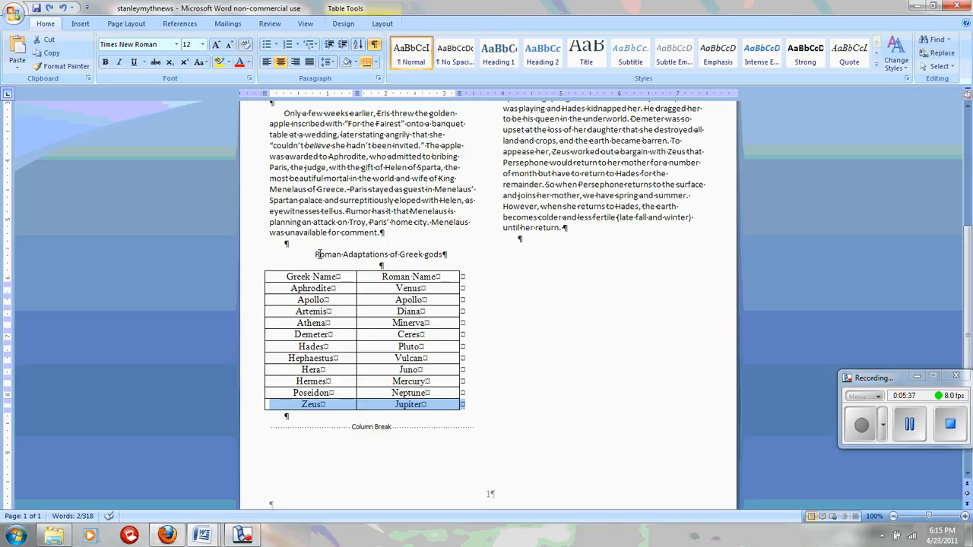
# - Cut the title line "Roman Adaptations of Greek gods" from above the gods table
pyautogui.moveTo(314, 254); pyautogui.dragTo(435, 263)
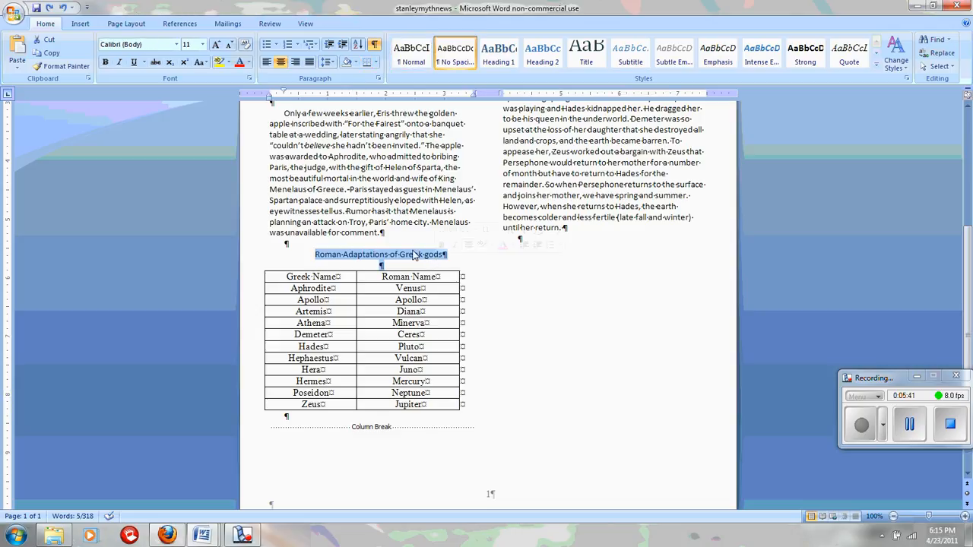
pyautogui.click(403, 256)
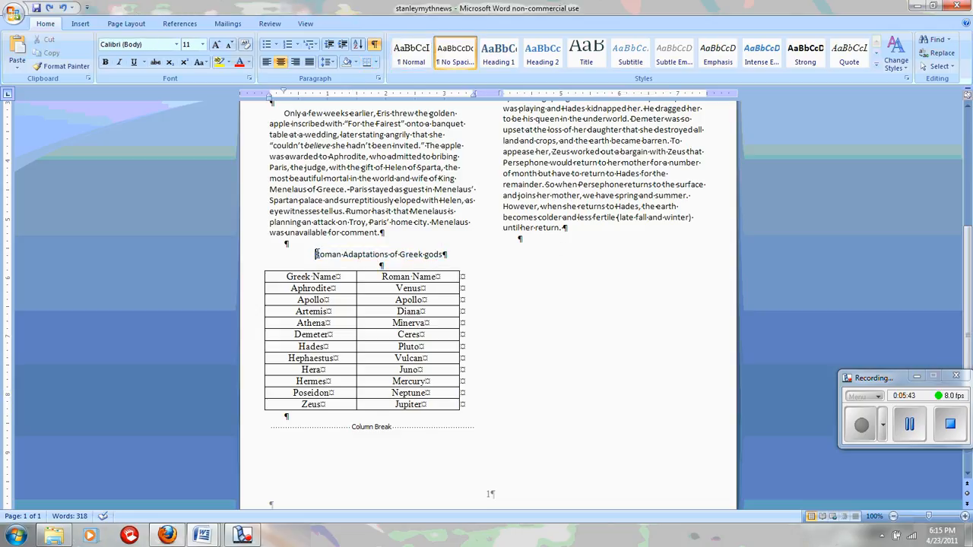
pyautogui.moveTo(315, 254); pyautogui.dragTo(449, 257)
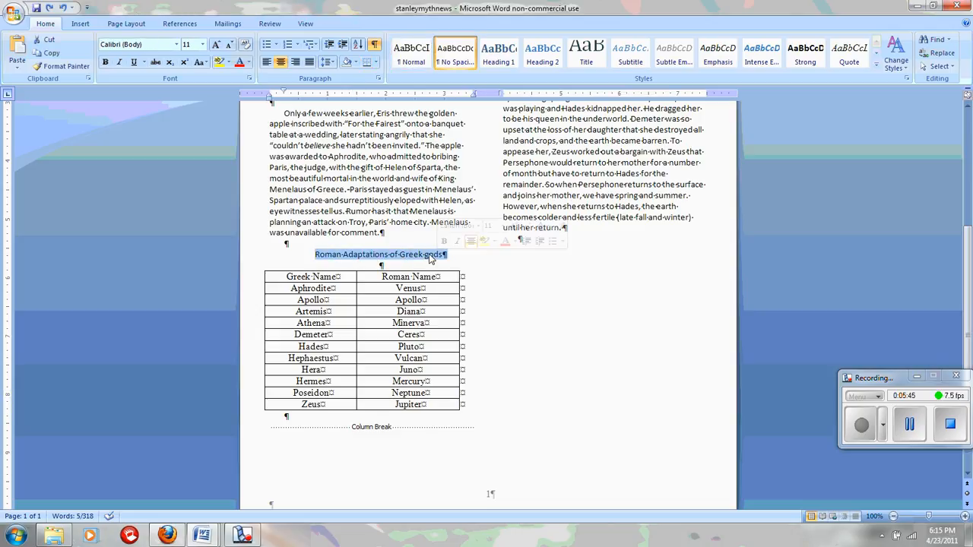
pyautogui.rightClick(430, 258)
pyautogui.click(456, 263)
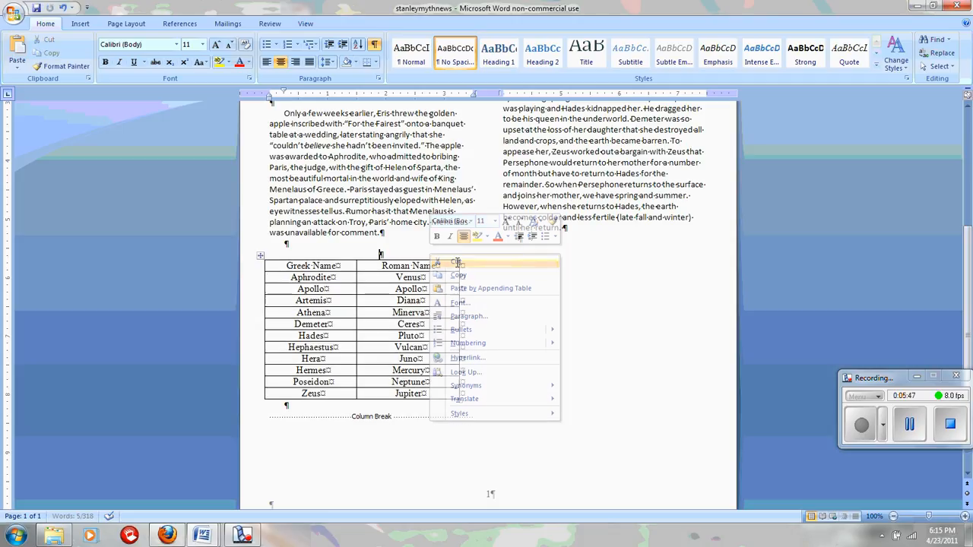
# - Insert a row above the Greek Name and Roman Name headings and merge its two cells into one
pyautogui.click(255, 269)
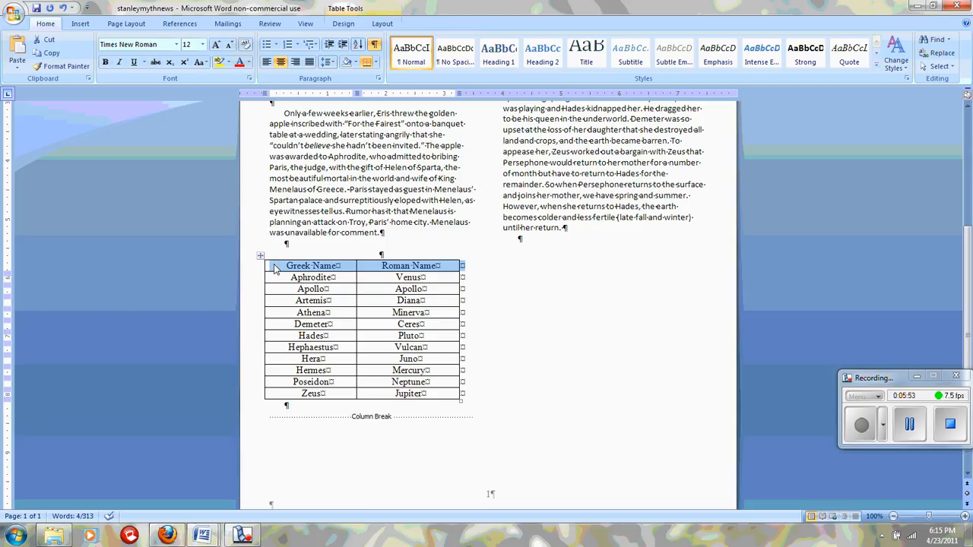
pyautogui.rightClick(275, 266)
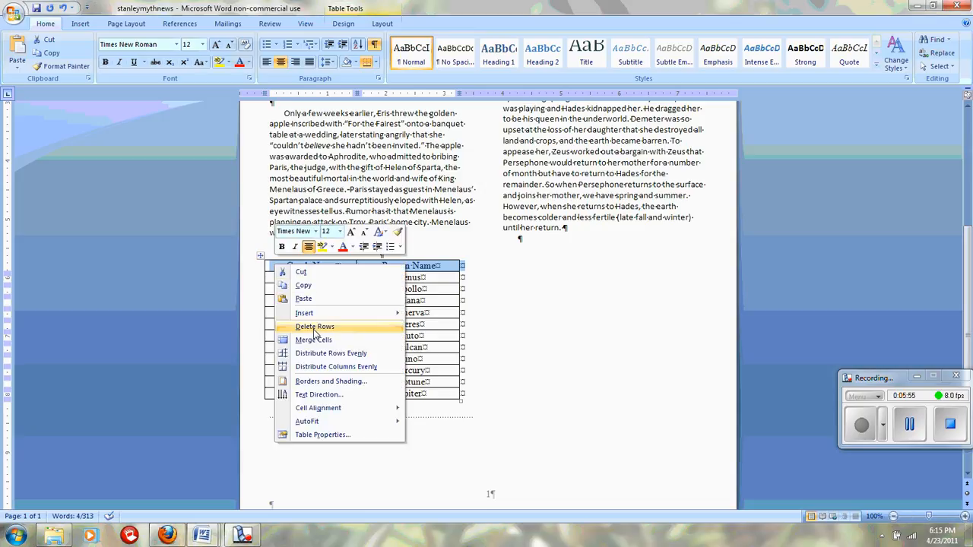
pyautogui.moveTo(339, 314)
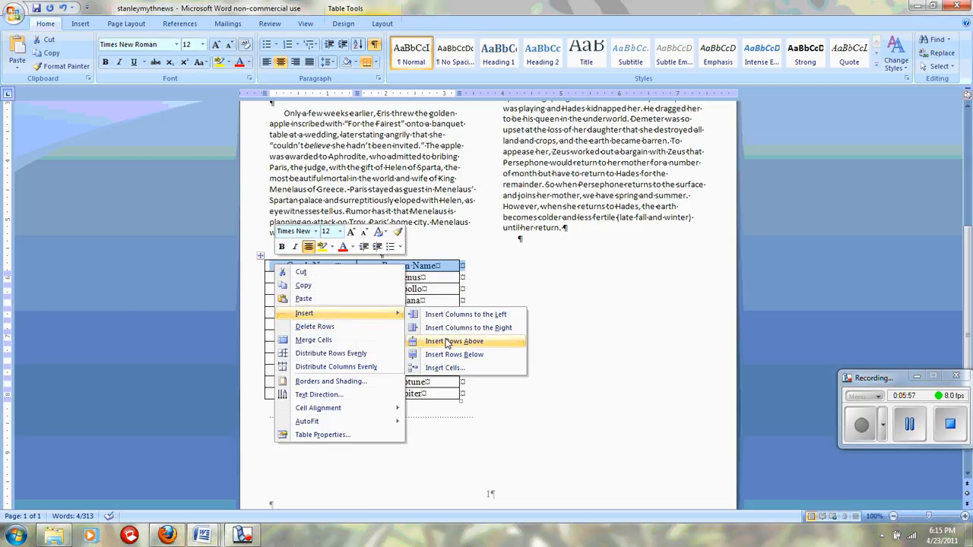
pyautogui.click(448, 344)
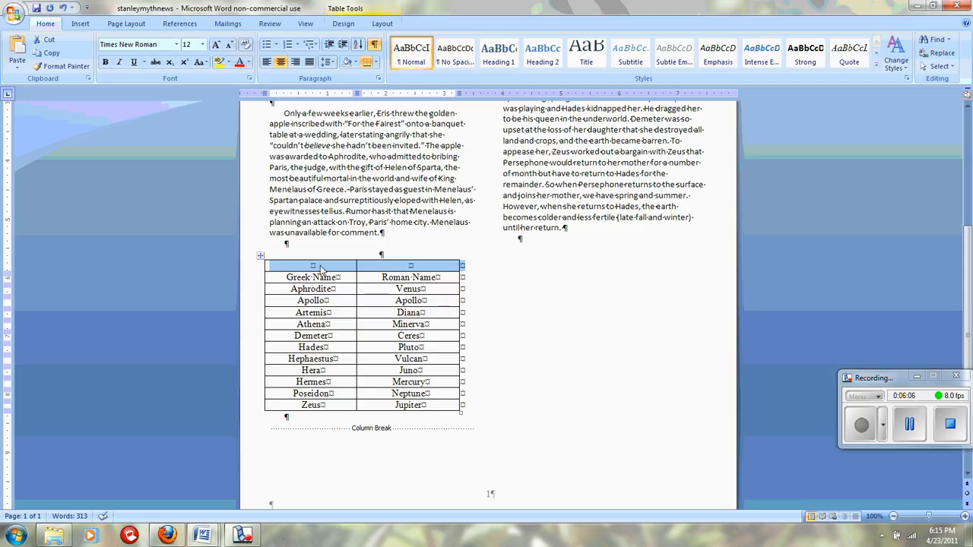
pyautogui.rightClick(276, 268)
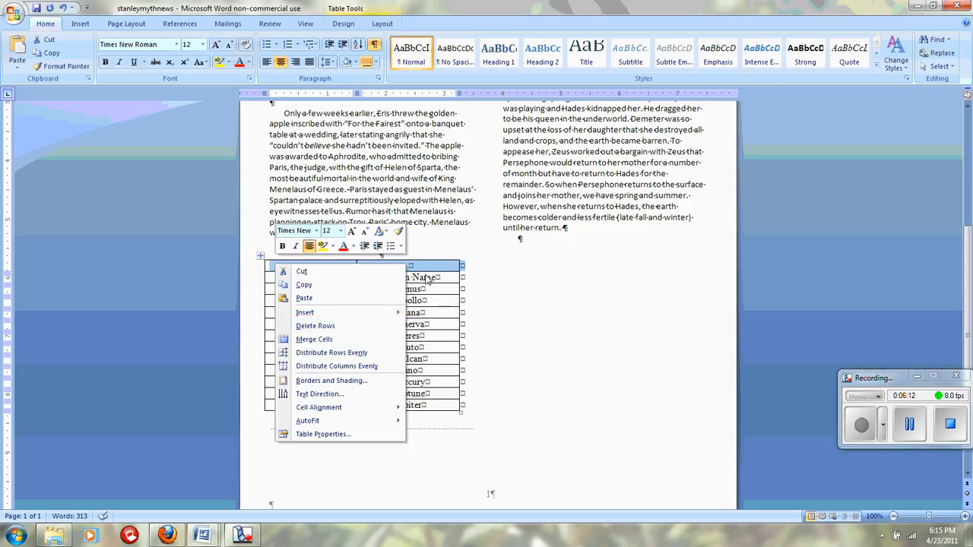
pyautogui.click(323, 339)
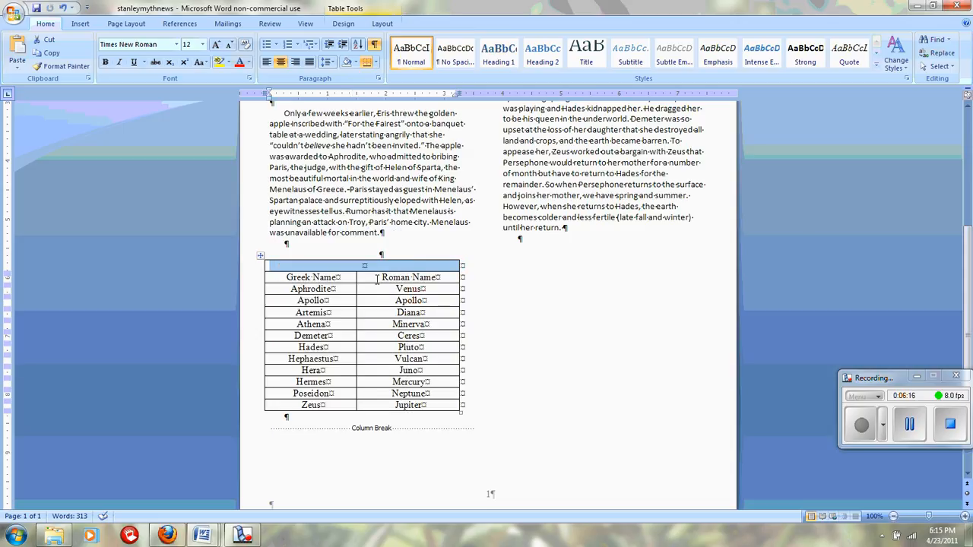
# - Paste the cut title into the merged first row of the gods table and remove the extra empty line beneath it
pyautogui.click(299, 270)
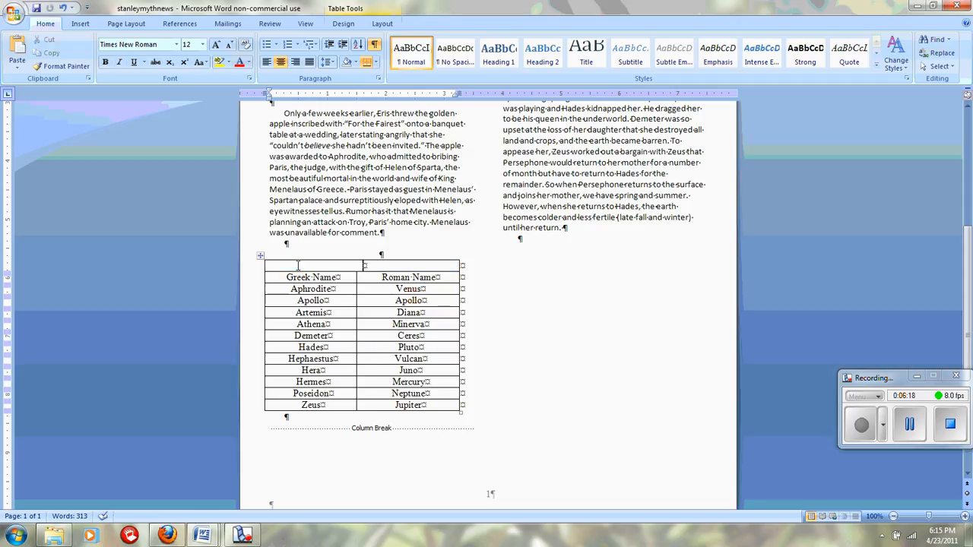
pyautogui.rightClick(299, 270)
pyautogui.click(327, 300)
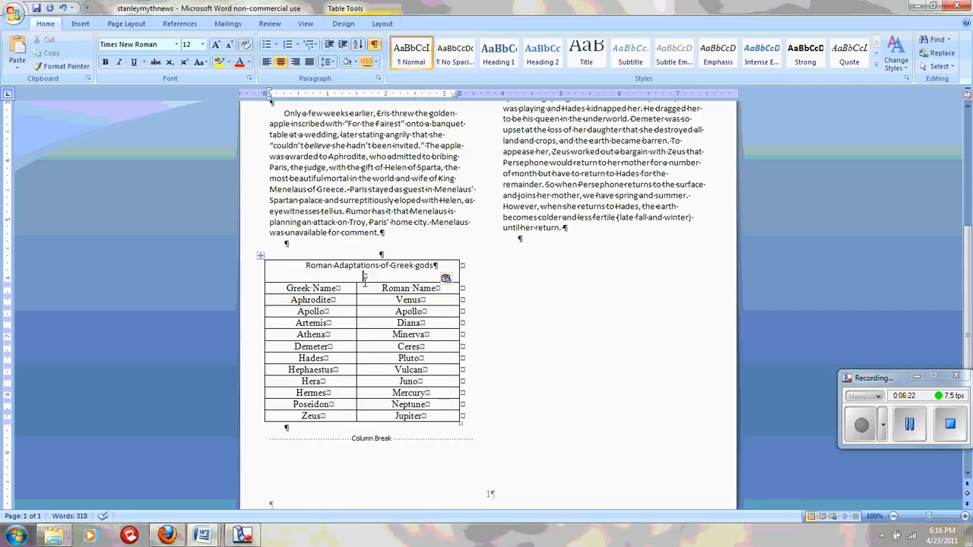
pyautogui.press('BackSpace')
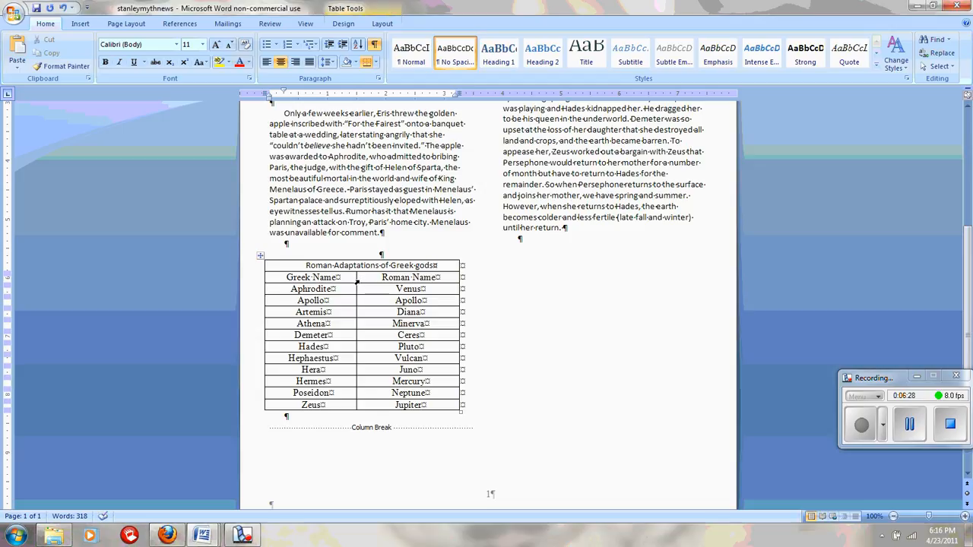
# - Make the title "Roman Adaptations of Greek gods" in the table's first row bold
pyautogui.click(302, 258)
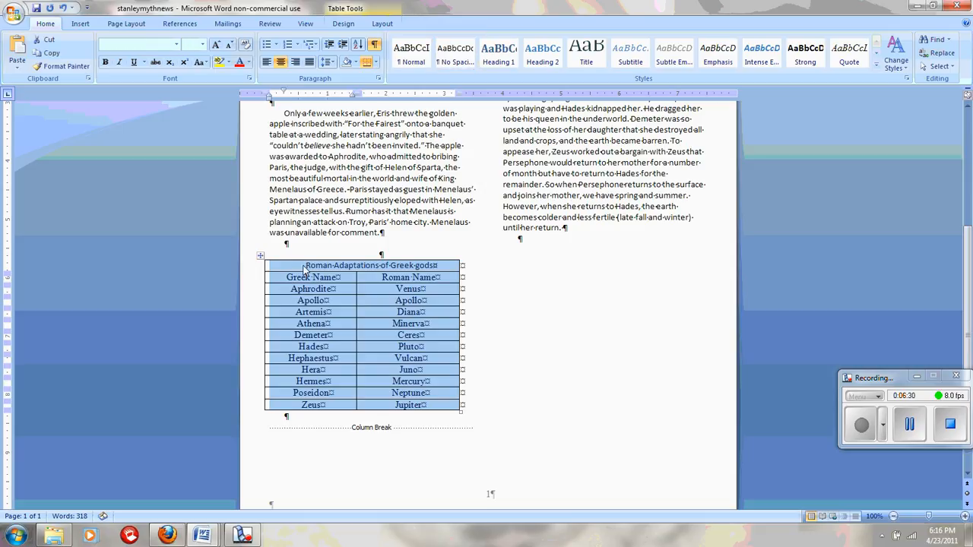
pyautogui.moveTo(305, 266); pyautogui.dragTo(438, 266)
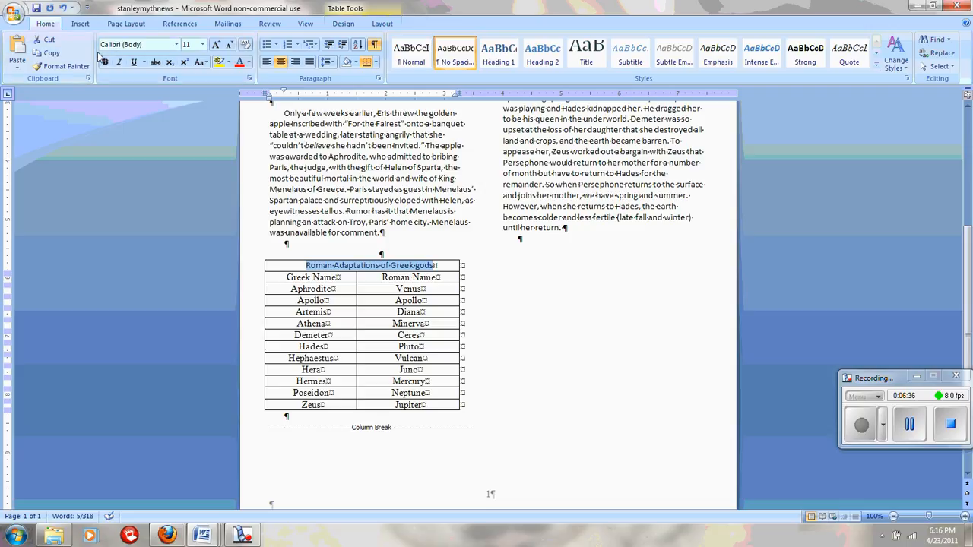
pyautogui.click(106, 63)
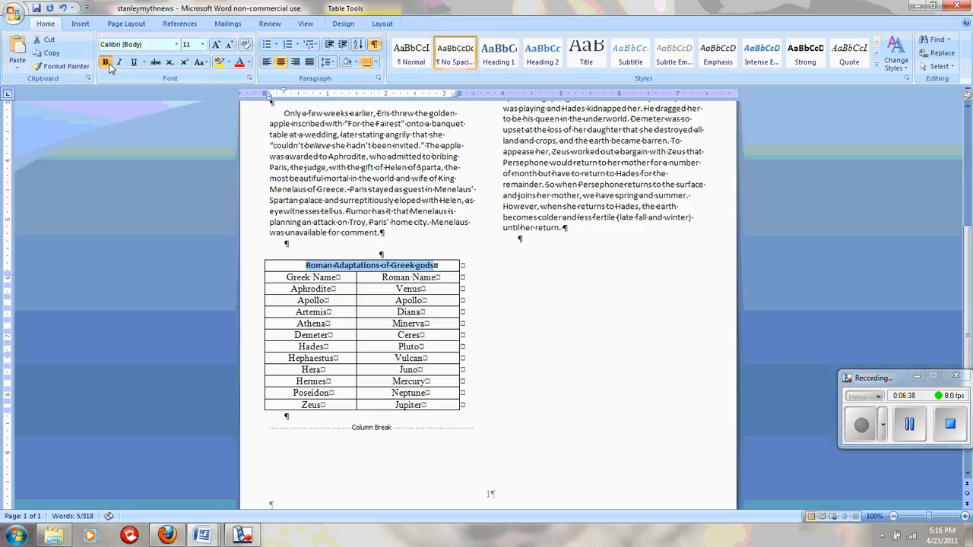
# - Hide the paragraph and formatting marks and deselect the table title to check the newsletter's layout
pyautogui.click(375, 44)
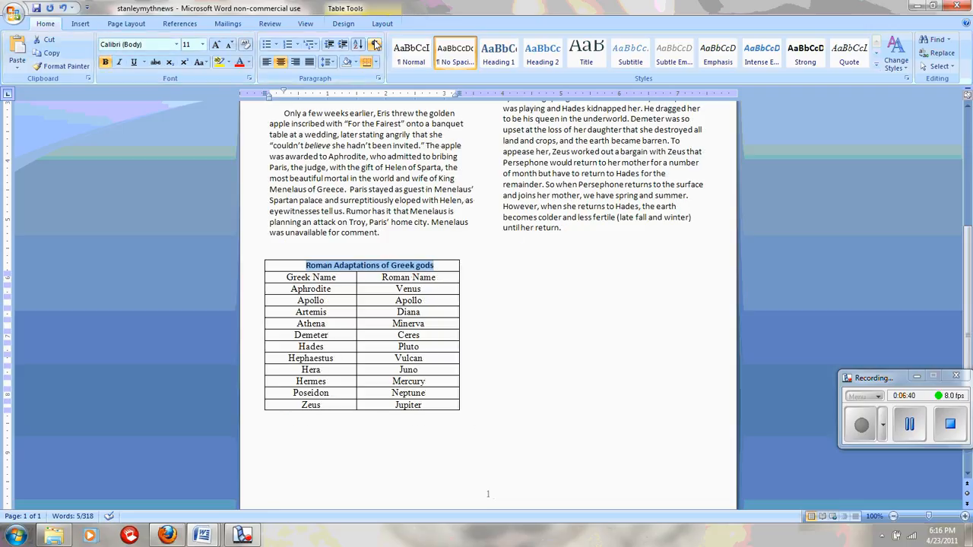
pyautogui.click(322, 441)
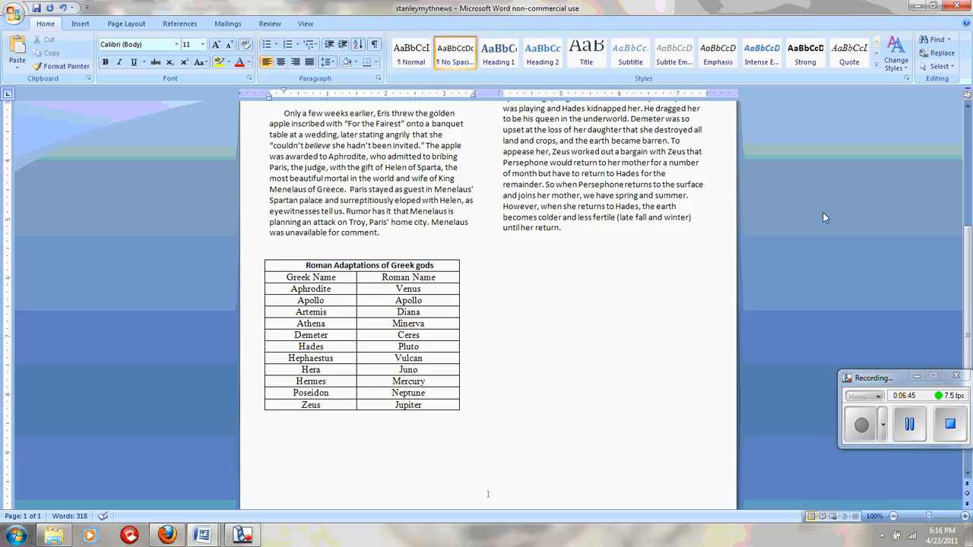
pyautogui.scroll(3, 958, 292)
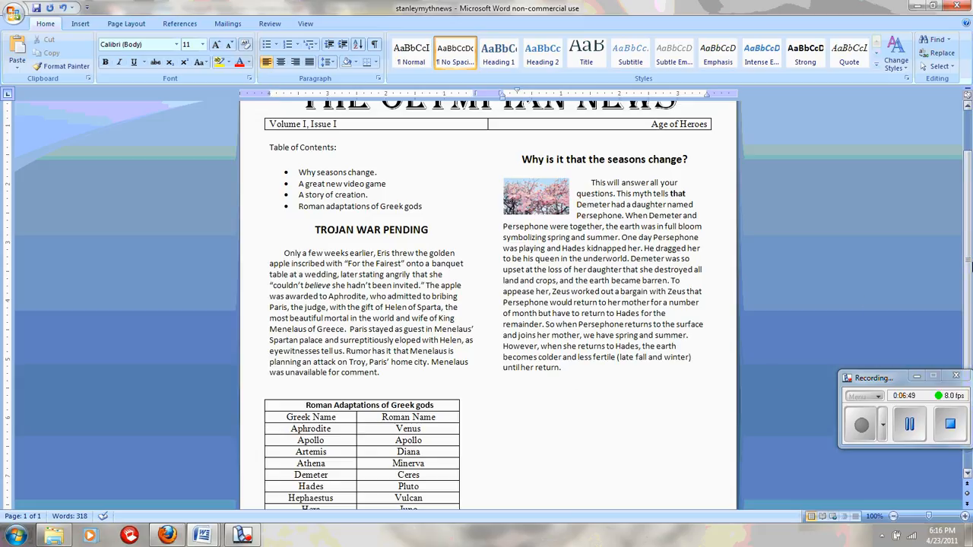
# - Show the paragraph and formatting marks to inspect the spacing around the gods table, and hide them again
pyautogui.scroll(-3, 965, 382)
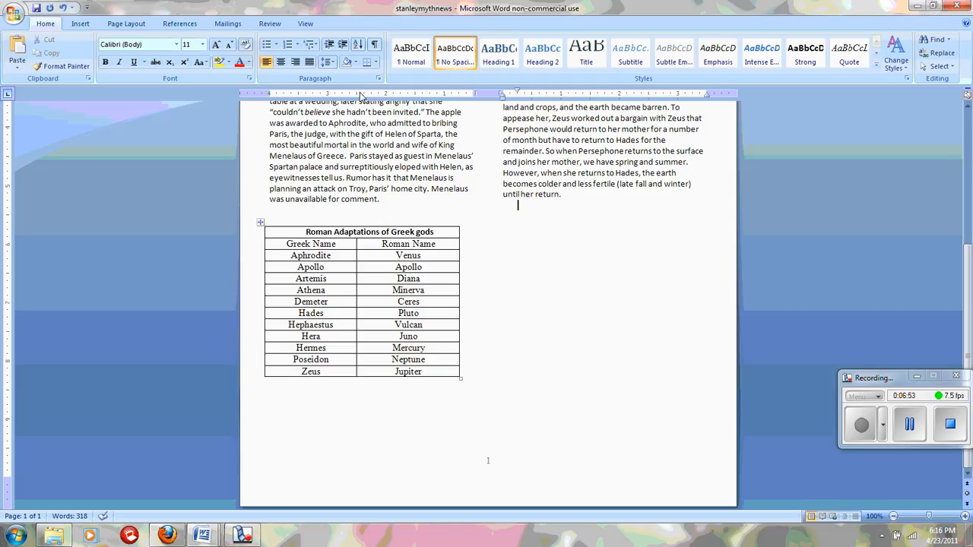
pyautogui.click(374, 45)
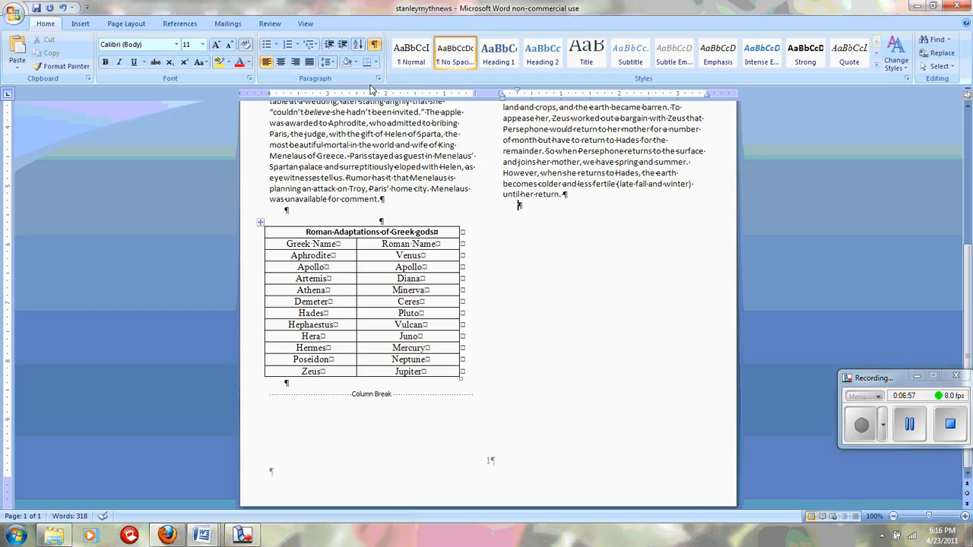
pyautogui.click(374, 46)
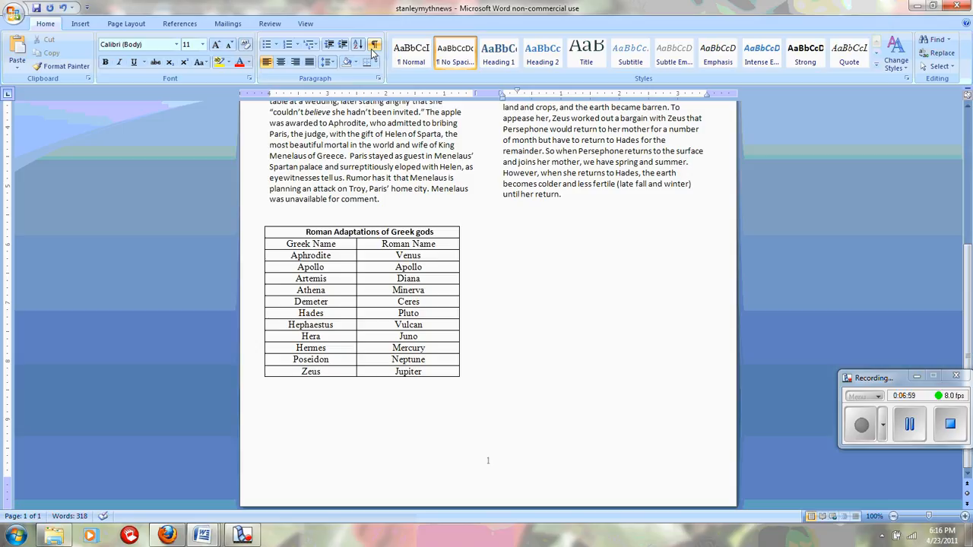
# - Draw an empty text box about 1.24" high and 3.29" wide beneath the gods table, and deselect it
pyautogui.click(79, 23)
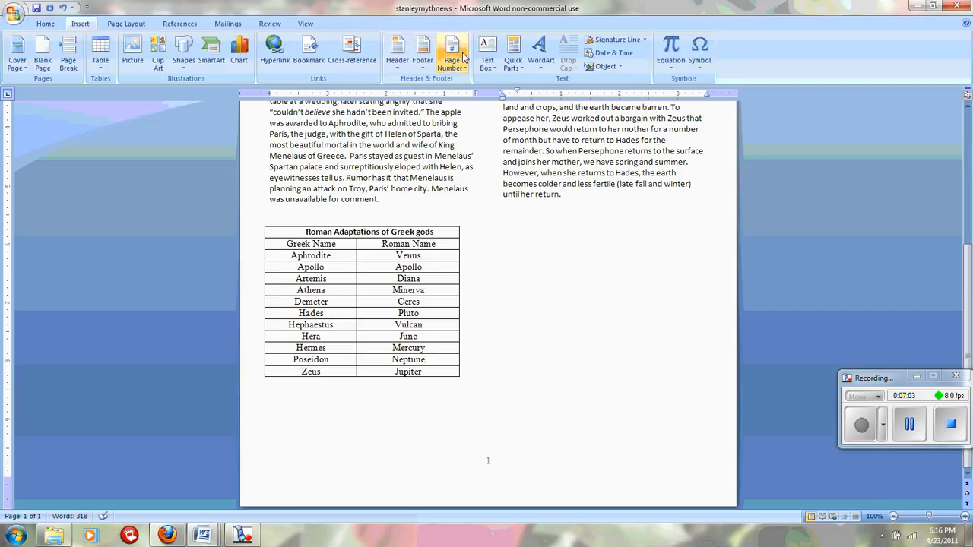
pyautogui.click(487, 61)
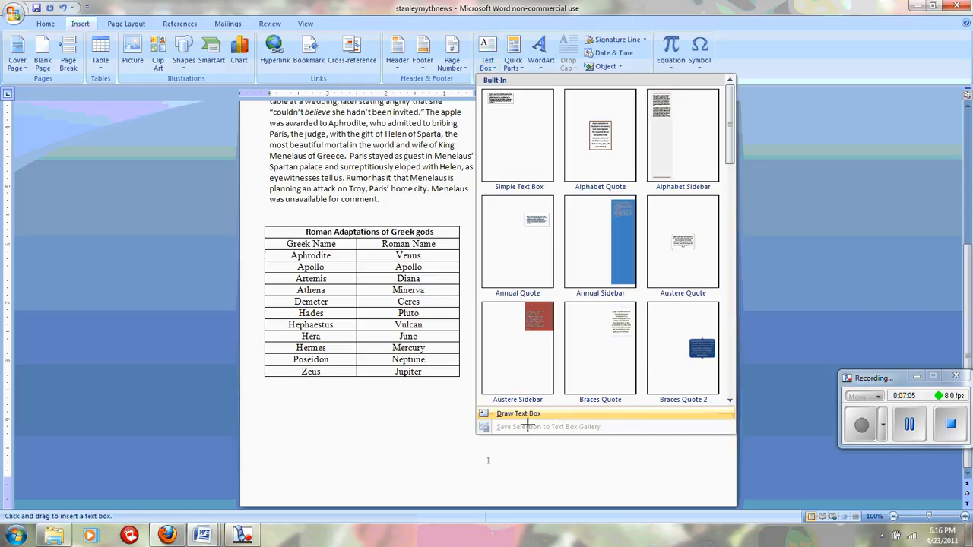
pyautogui.click(524, 415)
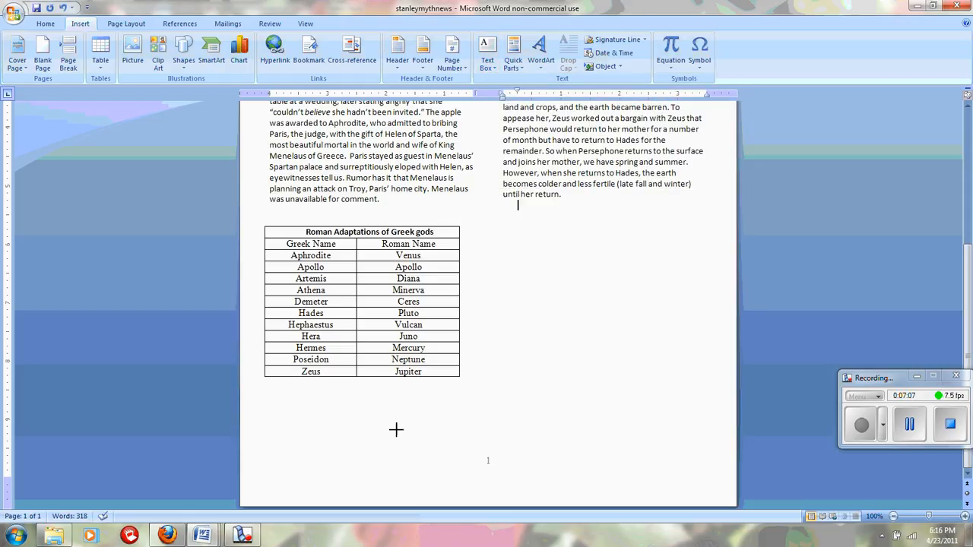
pyautogui.moveTo(266, 396); pyautogui.dragTo(462, 469)
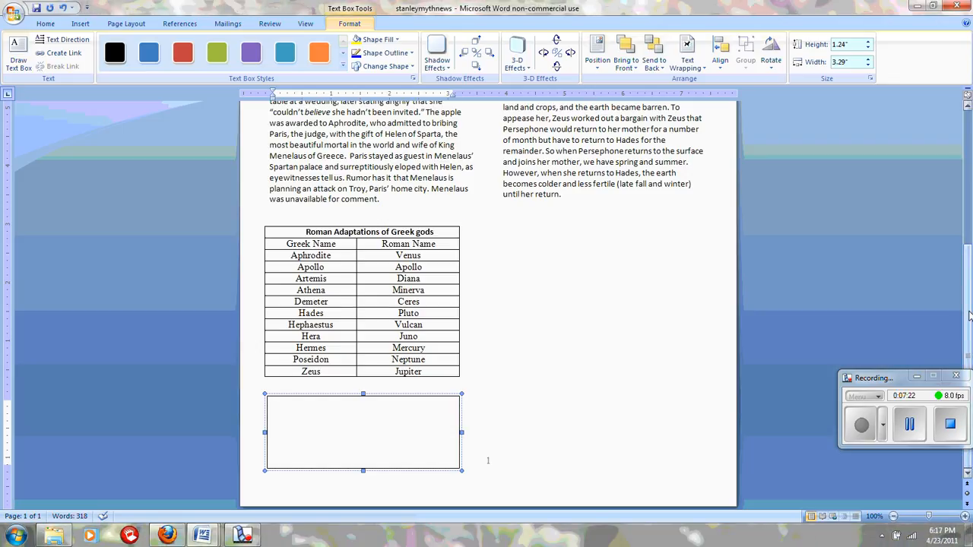
pyautogui.moveTo(971, 323); pyautogui.dragTo(971, 164)
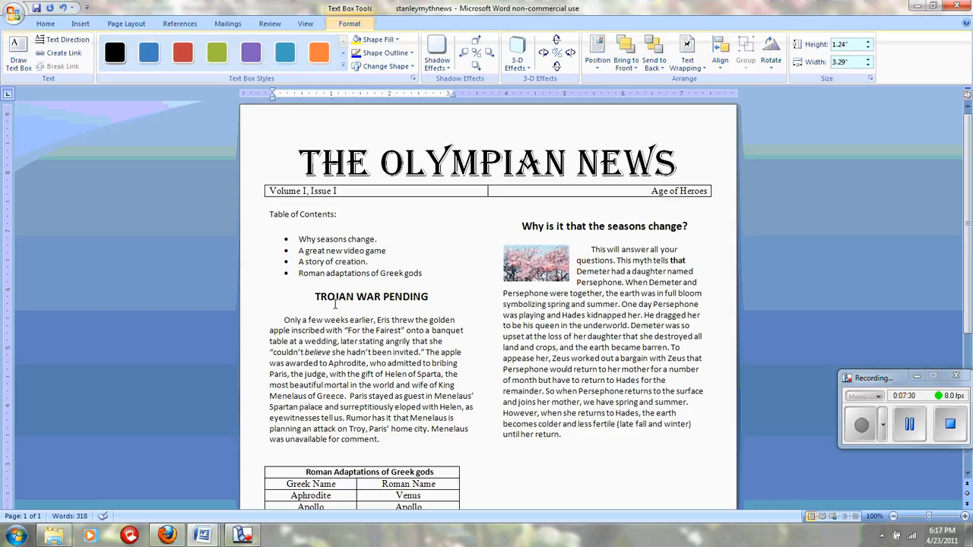
pyautogui.click(283, 320)
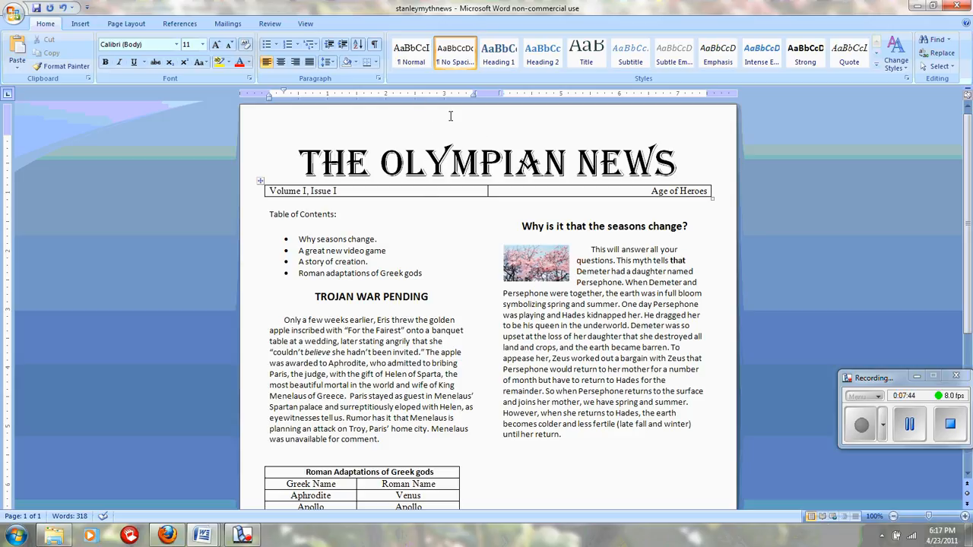
# - Examine the newsletter's section break in Draft view and return to Print Layout view
pyautogui.click(305, 24)
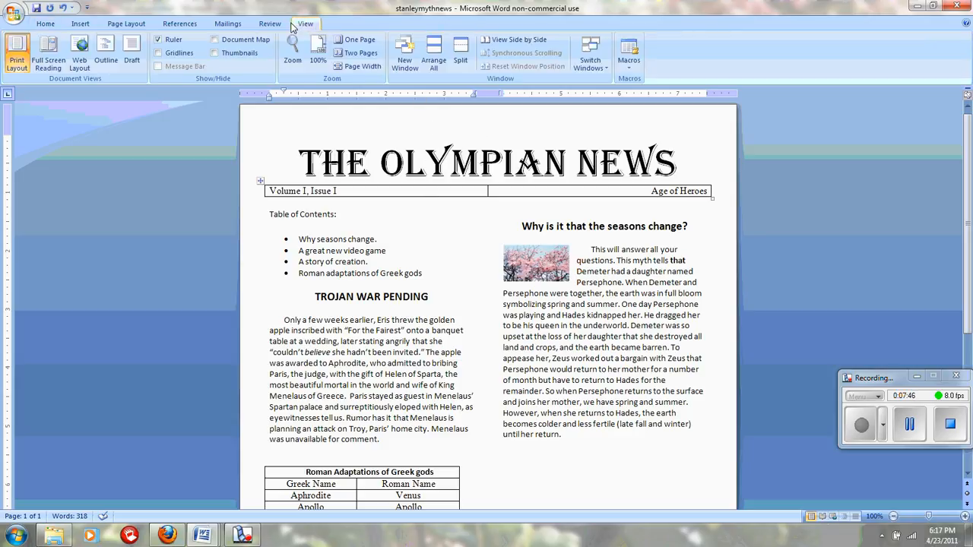
pyautogui.click(132, 53)
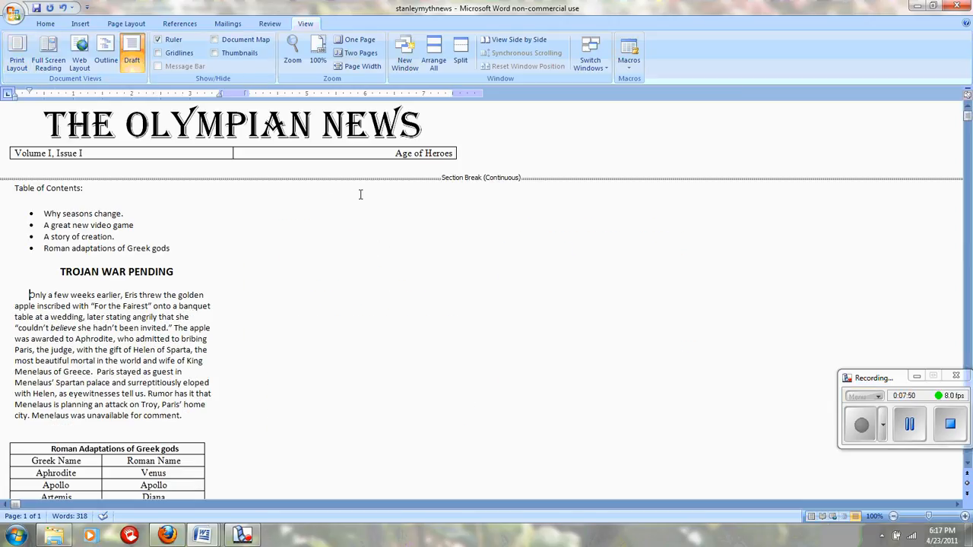
pyautogui.click(291, 128)
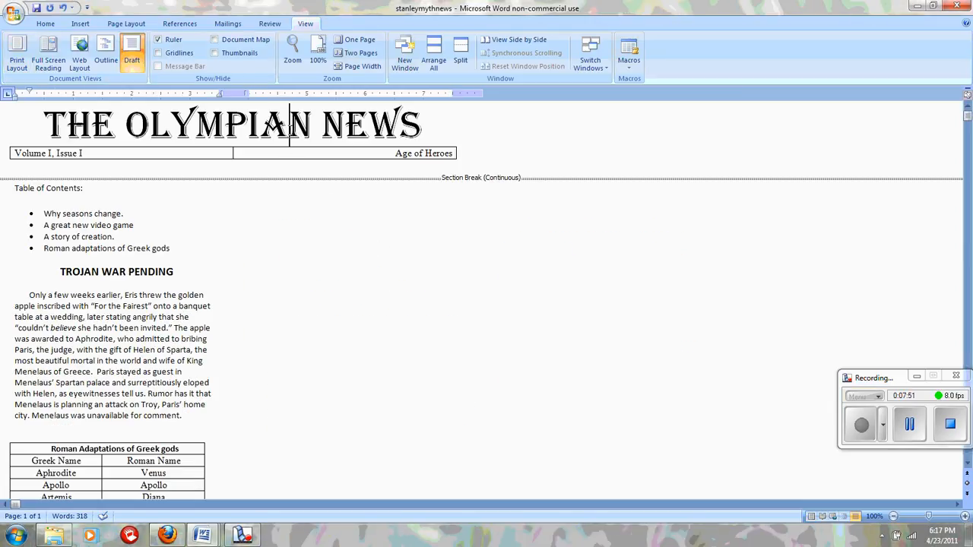
pyautogui.click(227, 229)
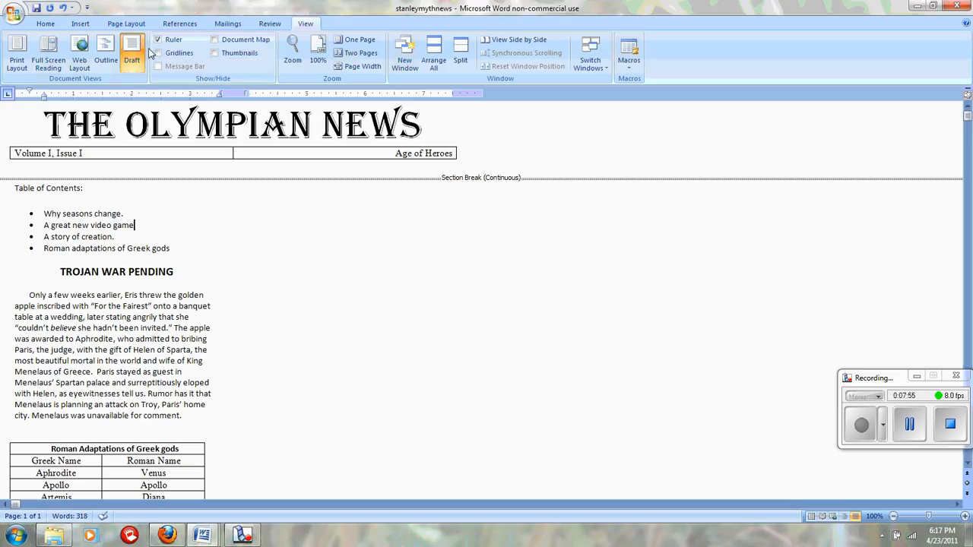
pyautogui.click(17, 50)
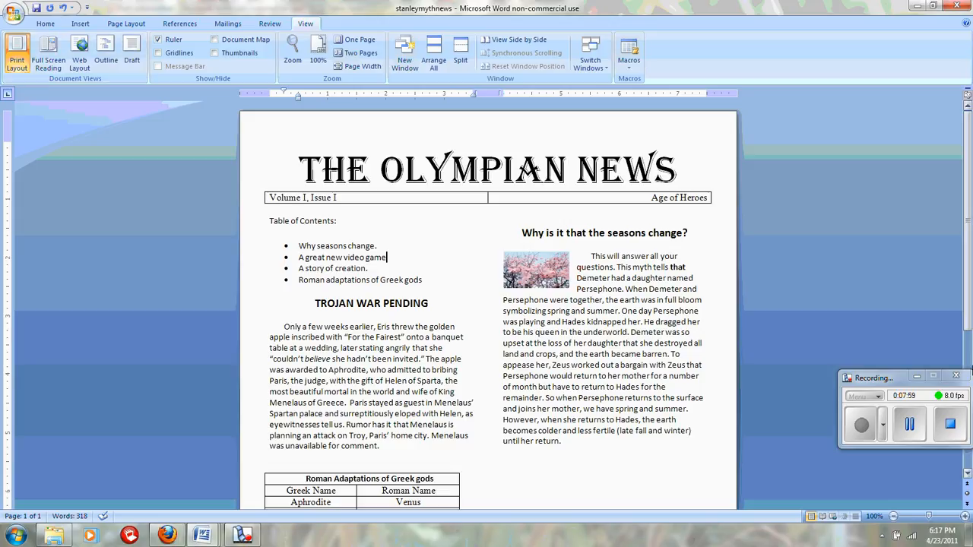
# - Switch to the Olympus Street Journal sample document, clear its text selection and examine its two-column layout
pyautogui.moveTo(969, 299)
pyautogui.mouseDown()
pyautogui.moveTo(969, 403)
pyautogui.moveTo(971, 278)
pyautogui.moveTo(971, 306)
pyautogui.mouseUp()
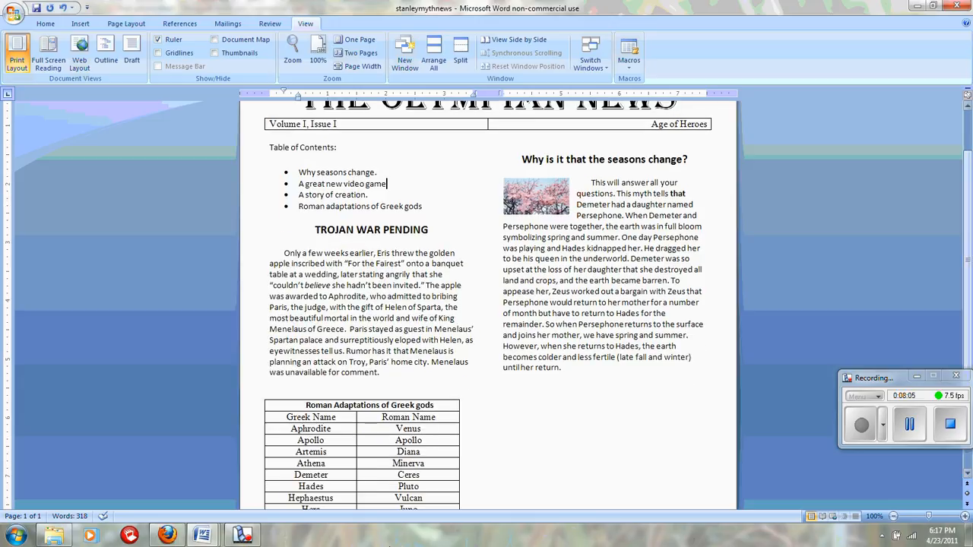
pyautogui.click(199, 536)
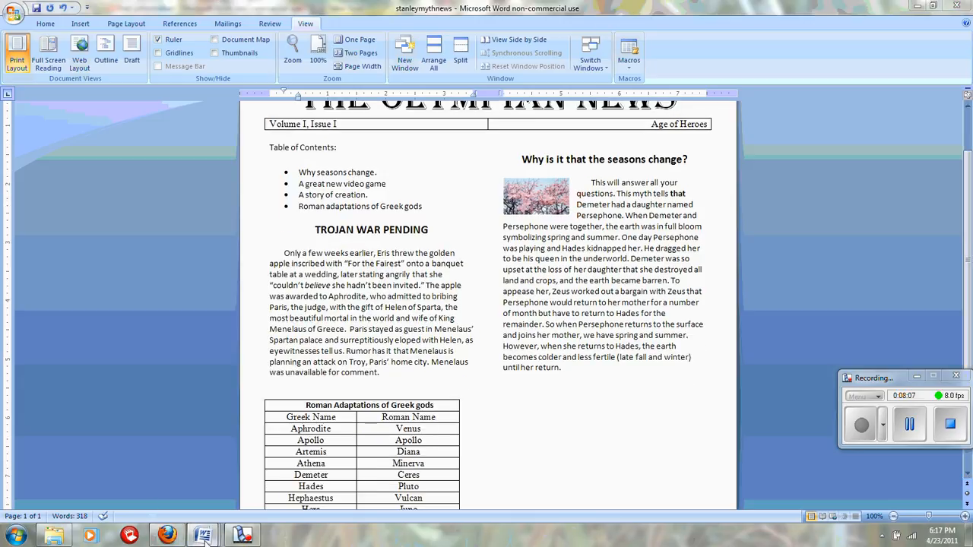
pyautogui.click(61, 490)
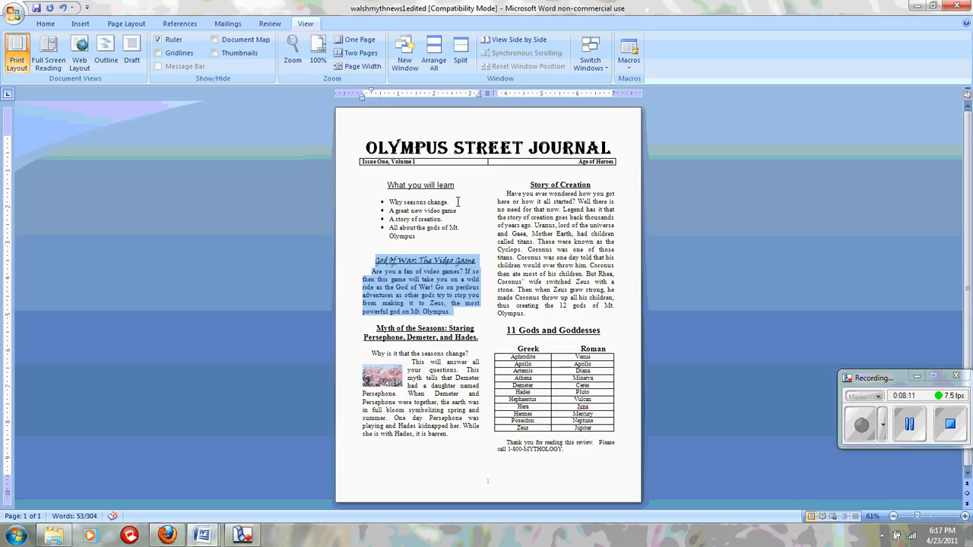
pyautogui.click(495, 217)
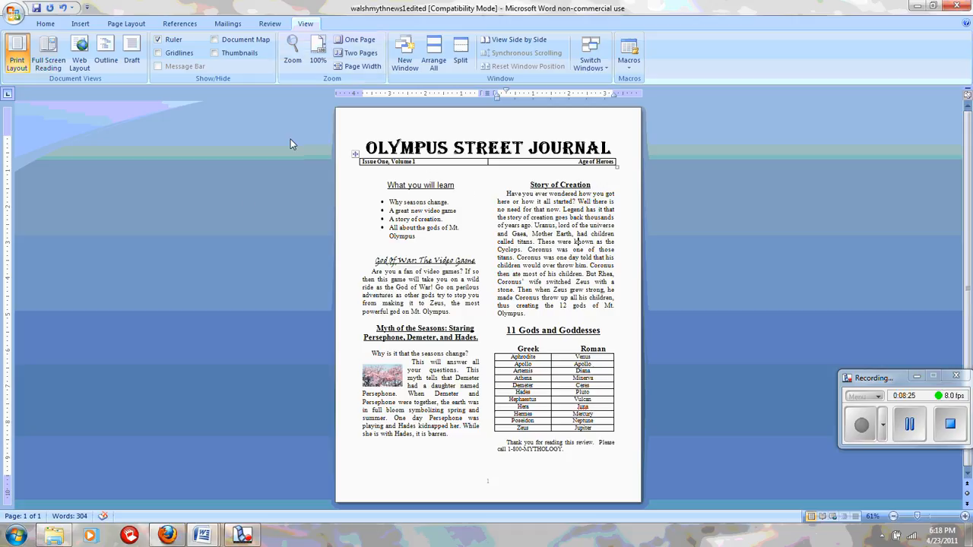
# - Switch to The Ancient Times sample document and examine its articles, table, pictures and bordered boxes up to the masthead
pyautogui.moveTo(199, 537)
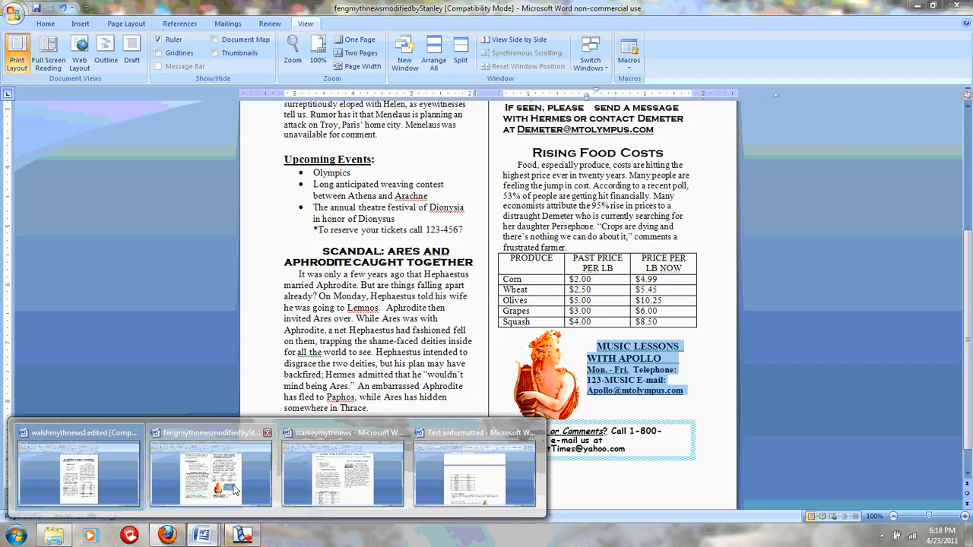
pyautogui.click(234, 490)
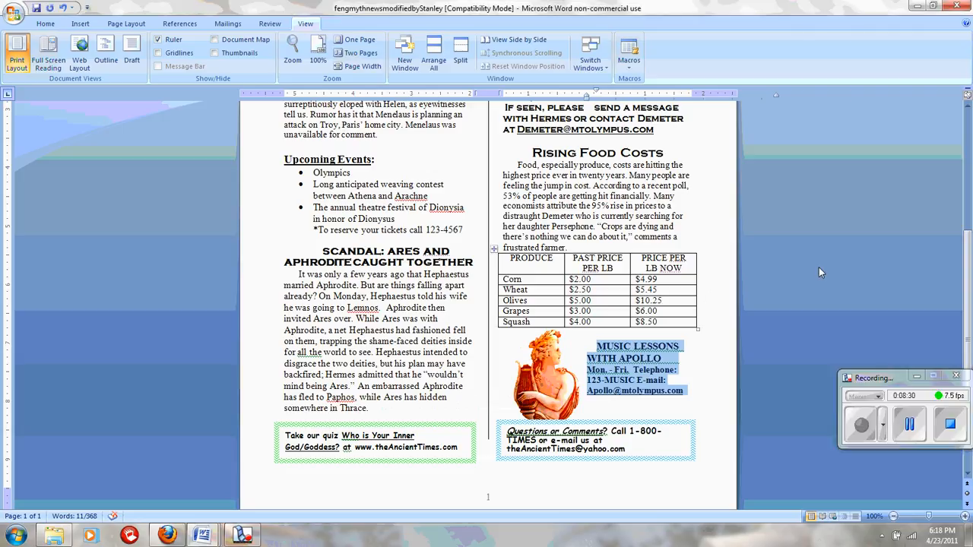
pyautogui.moveTo(969, 287); pyautogui.dragTo(971, 235)
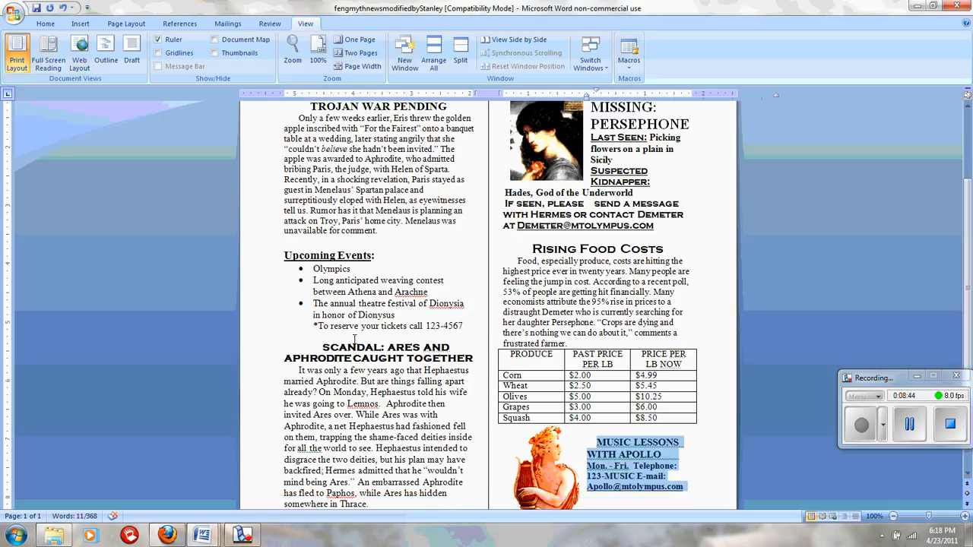
pyautogui.moveTo(971, 297); pyautogui.dragTo(953, 200)
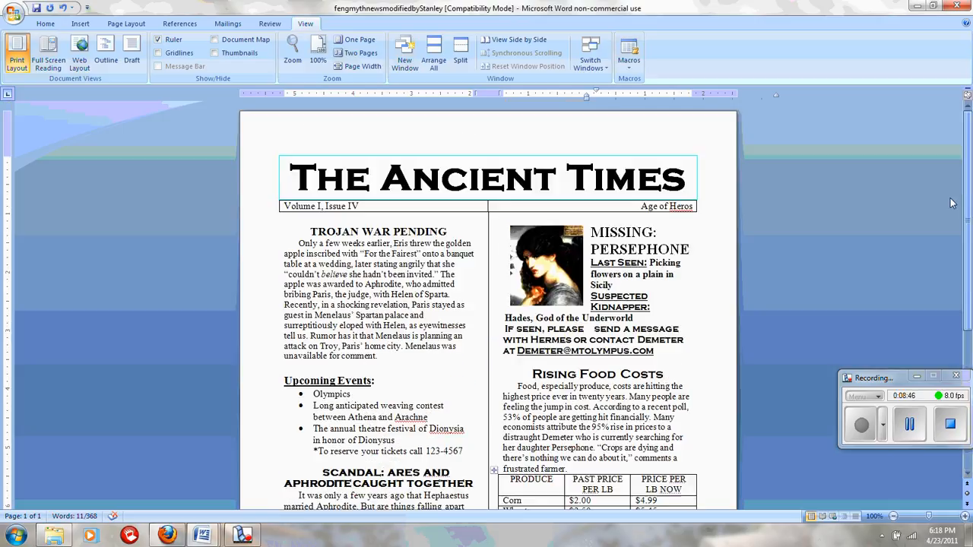